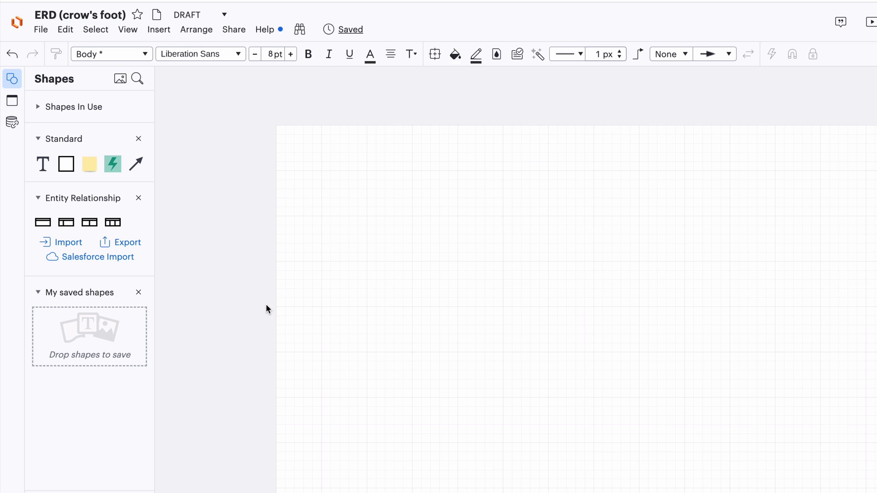
- Place a new entity table on the canvas and title it student
{"action": "left_click_drag", "start_coordinate": [66, 222], "coordinate": [374, 209]}
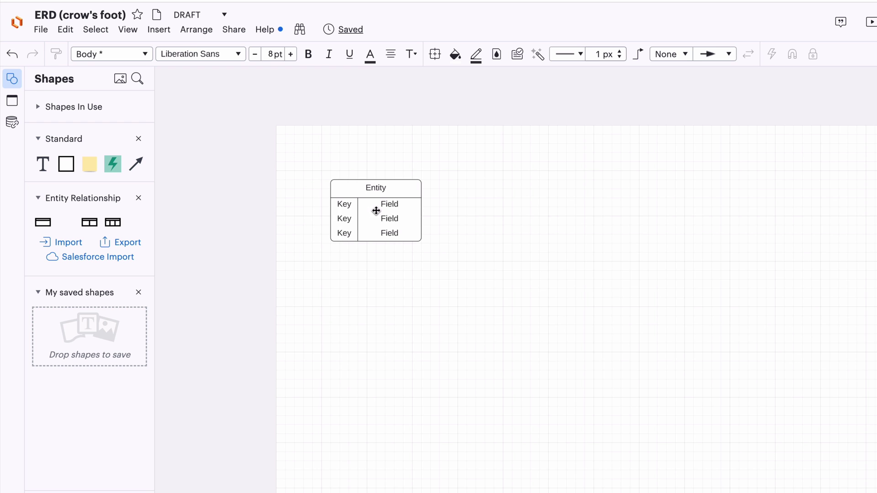
{"action": "double_click", "coordinate": [319, 154]}
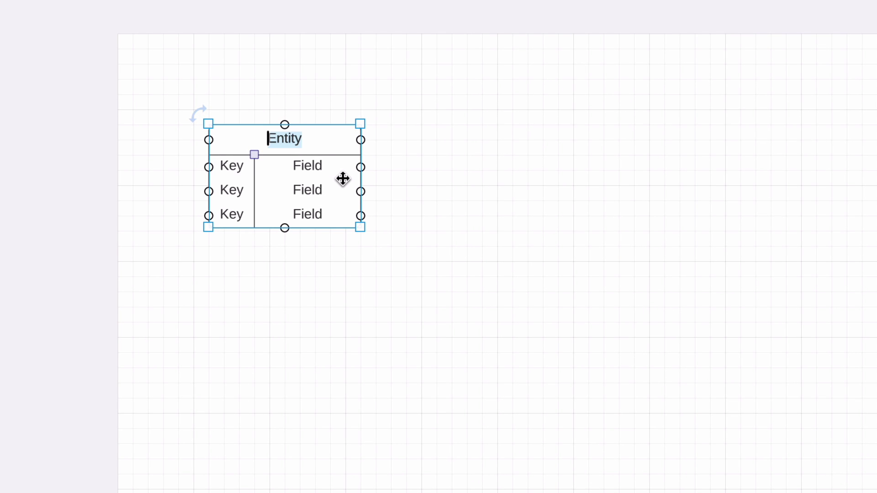
{"action": "type", "text": "student"}
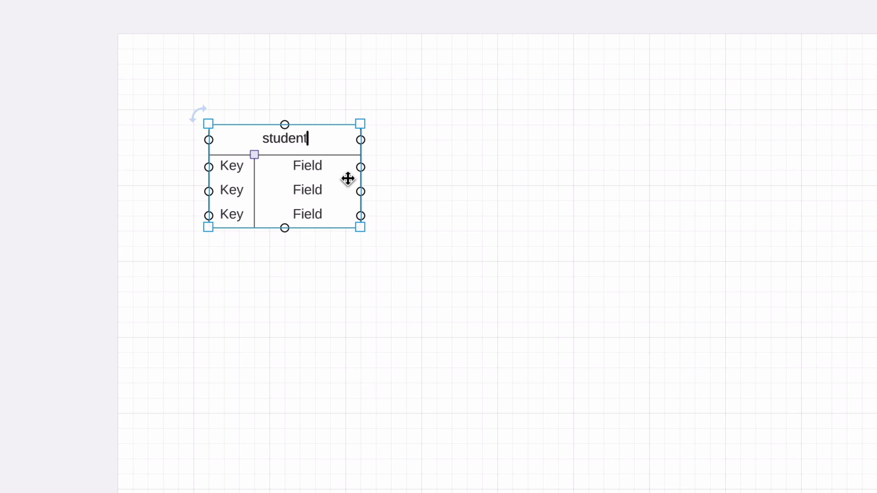
{"action": "left_click", "coordinate": [585, 181]}
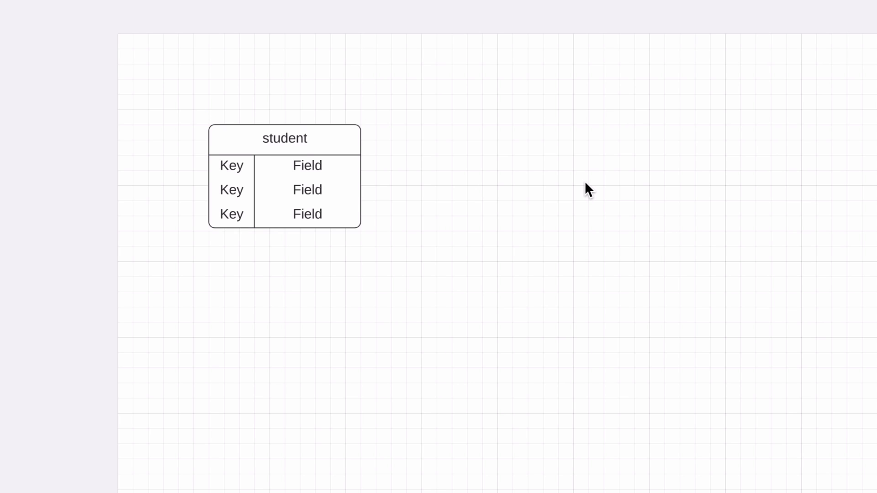
- Fill the student table's rows with PK id, first_name and last_name
{"action": "double_click", "coordinate": [233, 168]}
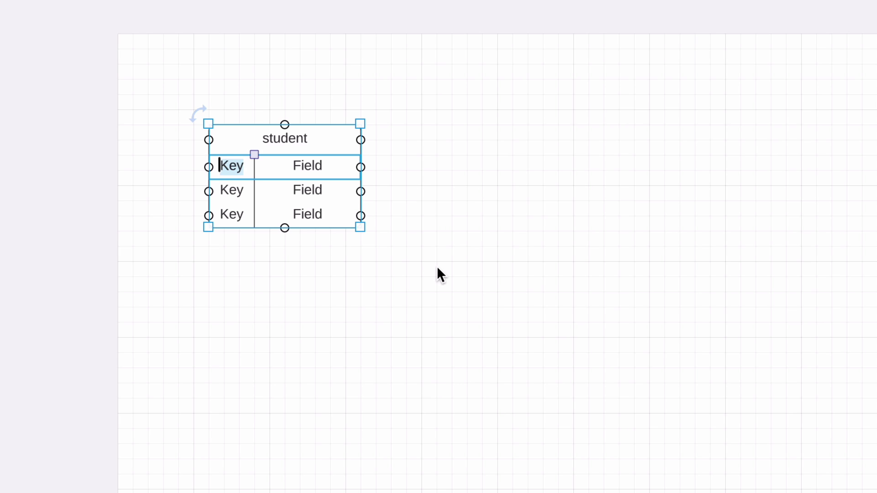
{"action": "type", "text": "PK"}
{"action": "double_click", "coordinate": [307, 165]}
{"action": "type", "text": "id"}
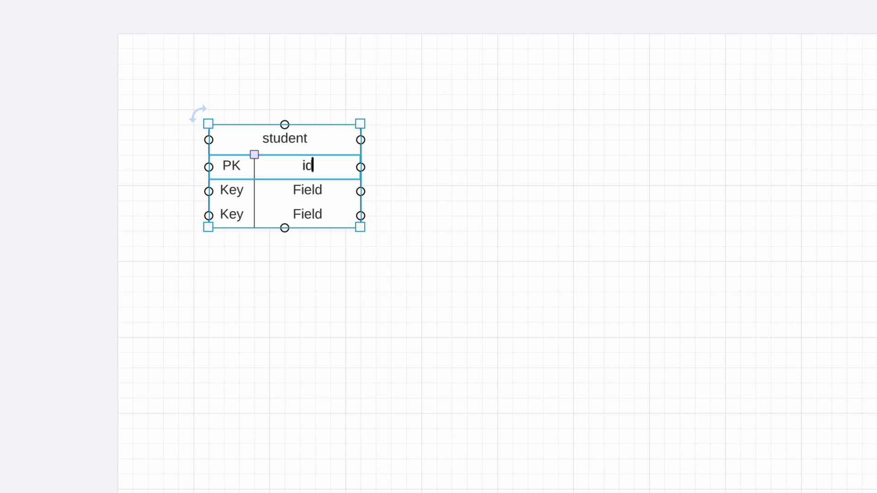
{"action": "key", "text": "Tab"}
{"action": "key", "text": "BackSpace"}
{"action": "key", "text": "Tab"}
{"action": "type", "text": "first"}
{"action": "type", "text": "_name"}
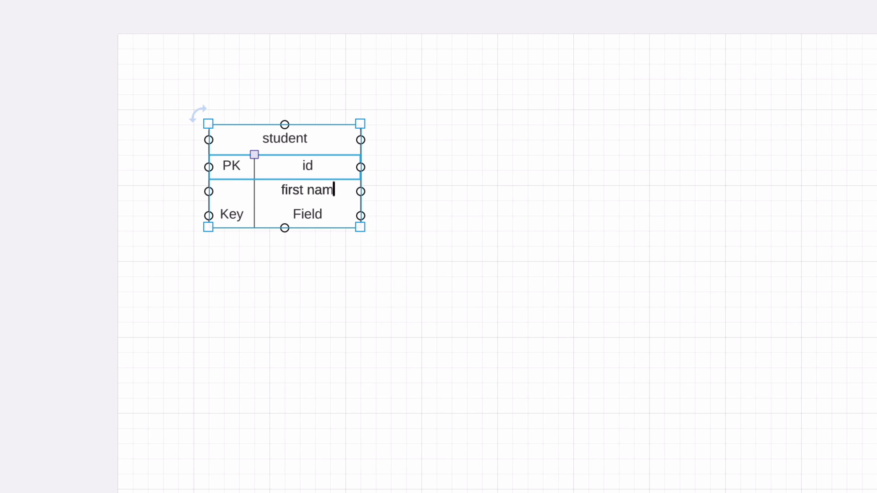
{"action": "key", "text": "Tab"}
{"action": "key", "text": "BackSpace"}
{"action": "key", "text": "Tab"}
{"action": "type", "text": "last_name"}
{"action": "left_click", "coordinate": [455, 339]}
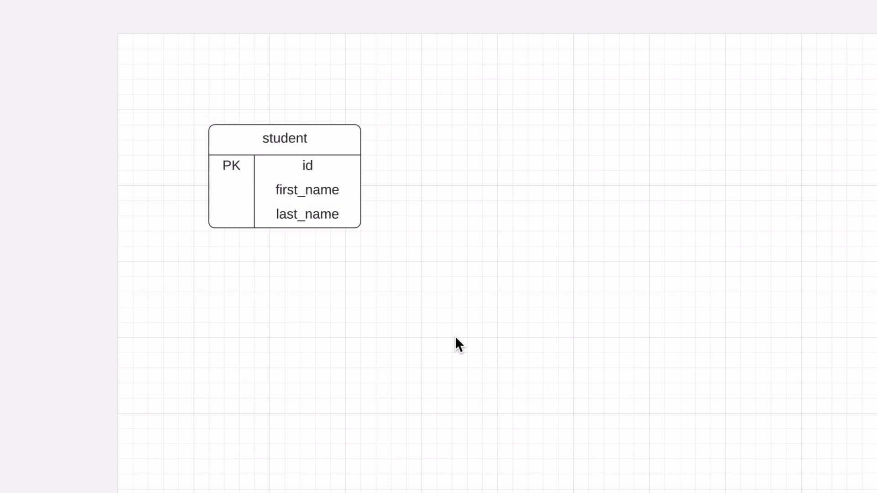
- Add house and year_enrolled rows to the student table, with no key labels
{"action": "left_click", "coordinate": [327, 135]}
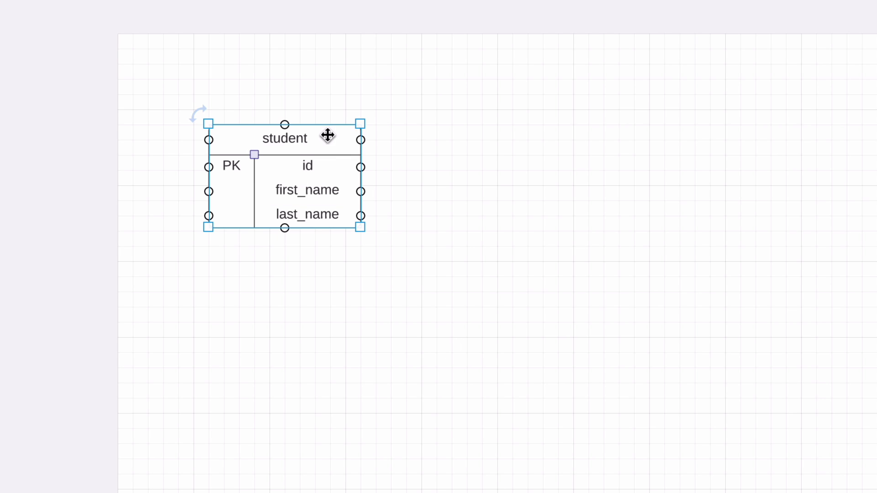
{"action": "key", "text": "ctrl+Return"}
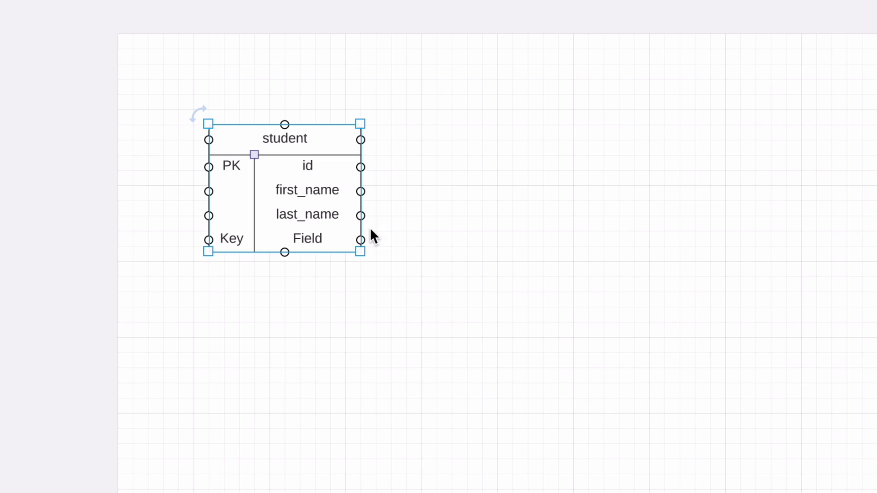
{"action": "double_click", "coordinate": [225, 242]}
{"action": "key", "text": "BackSpace"}
{"action": "key", "text": "Tab"}
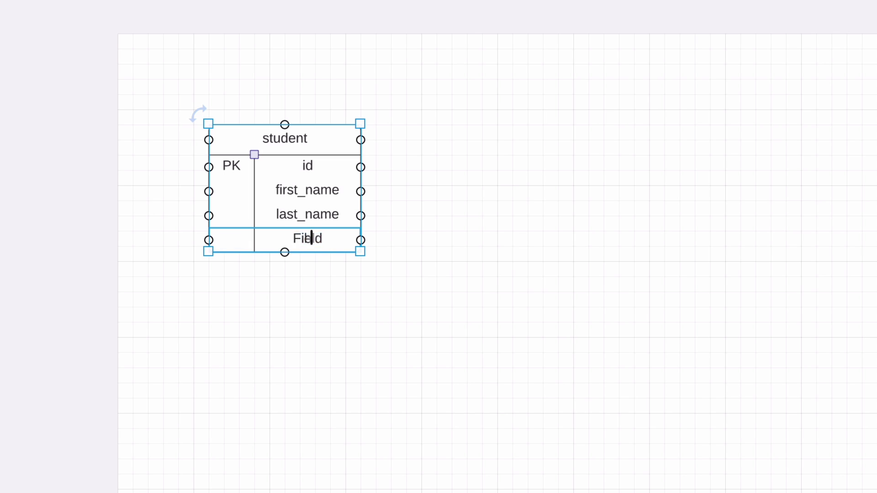
{"action": "type", "text": "house"}
{"action": "key", "text": "Tab"}
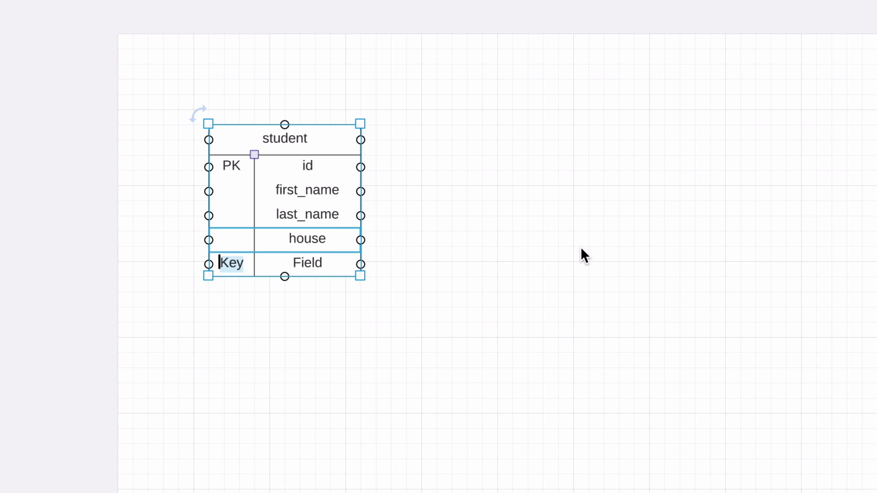
{"action": "key", "text": "BackSpace"}
{"action": "left_click", "coordinate": [306, 263]}
{"action": "double_click", "coordinate": [310, 263]}
{"action": "type", "text": "year_enrolled"}
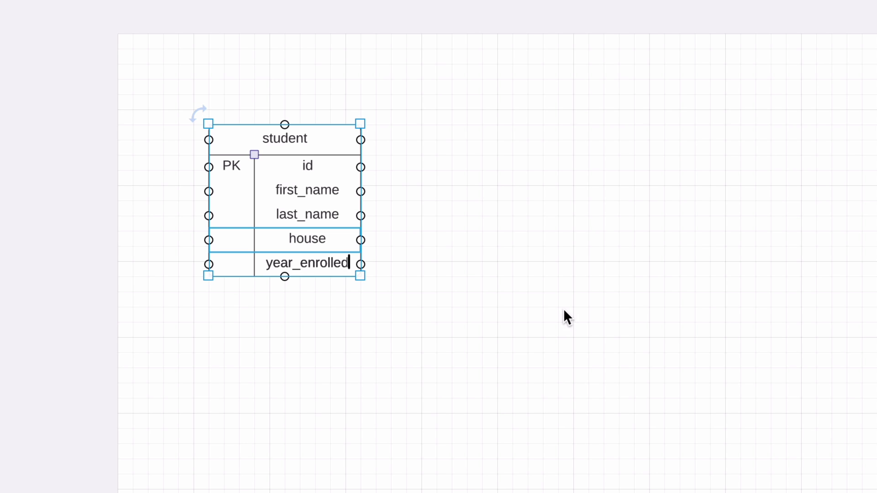
{"action": "left_click", "coordinate": [572, 318]}
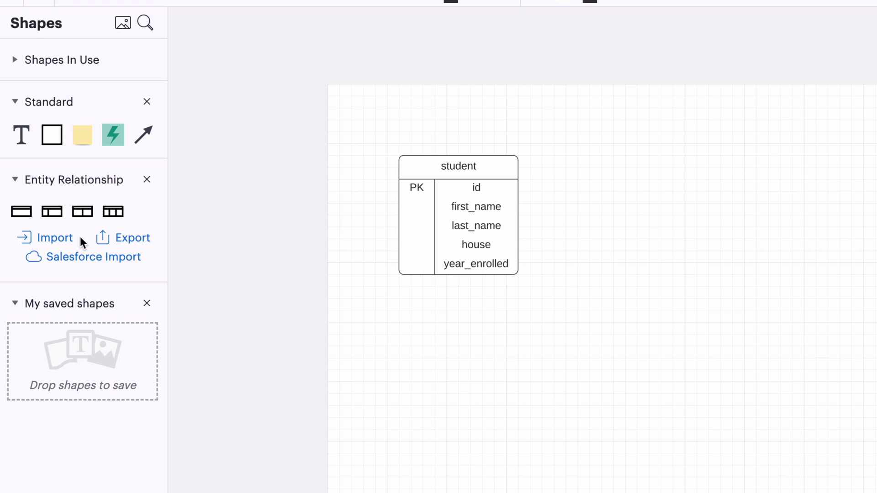
- Place a second entity table right of student and title it teacher
{"action": "left_click_drag", "start_coordinate": [52, 211], "coordinate": [668, 193]}
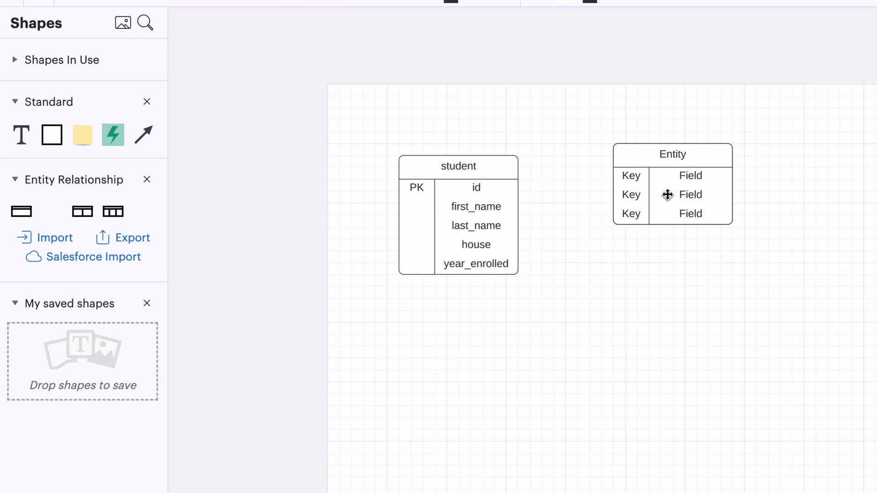
{"action": "left_click", "coordinate": [667, 191]}
{"action": "left_click_drag", "start_coordinate": [673, 155], "coordinate": [682, 172]}
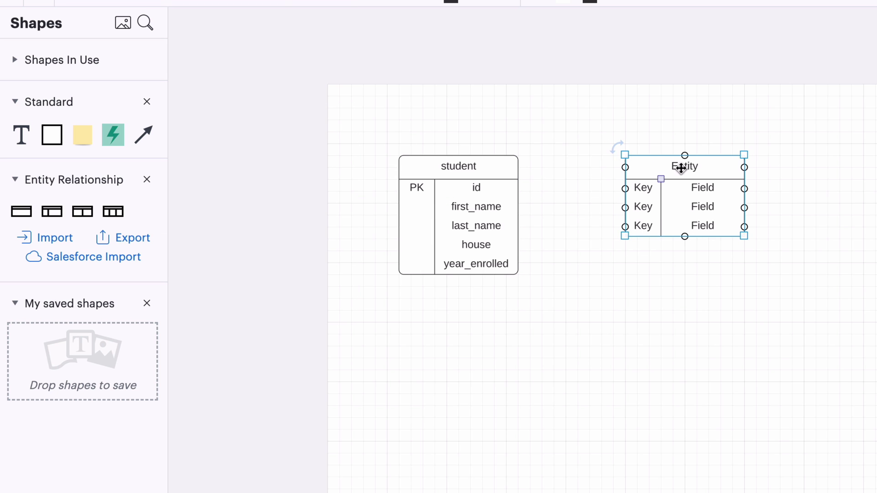
{"action": "double_click", "coordinate": [681, 166]}
{"action": "type", "text": "teacher"}
- Fill the teacher table's rows with PK ID, first_name and last_name
{"action": "key", "text": "Tab"}
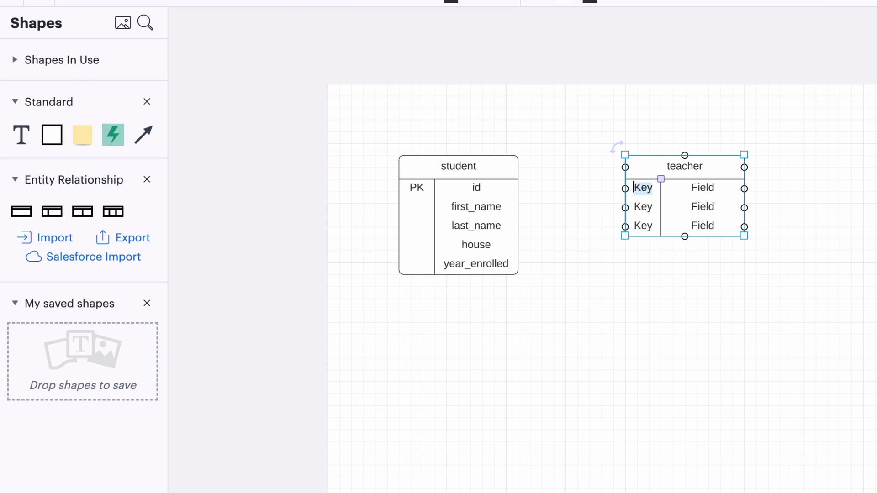
{"action": "type", "text": "PK"}
{"action": "key", "text": "Tab"}
{"action": "type", "text": "id"}
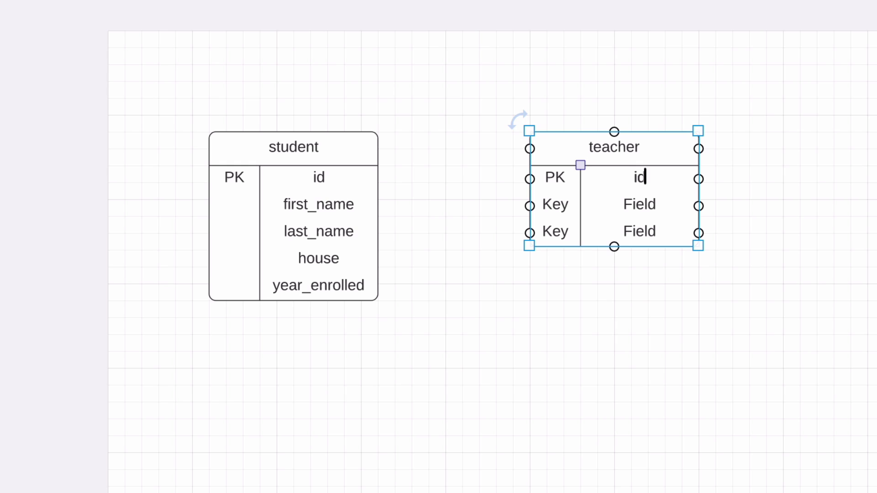
{"action": "key", "text": "BackSpace"}
{"action": "key", "text": "BackSpace"}
{"action": "type", "text": "ID"}
{"action": "key", "text": "Tab"}
{"action": "key", "text": "BackSpace"}
{"action": "key", "text": "Tab"}
{"action": "key", "text": "BackSpace"}
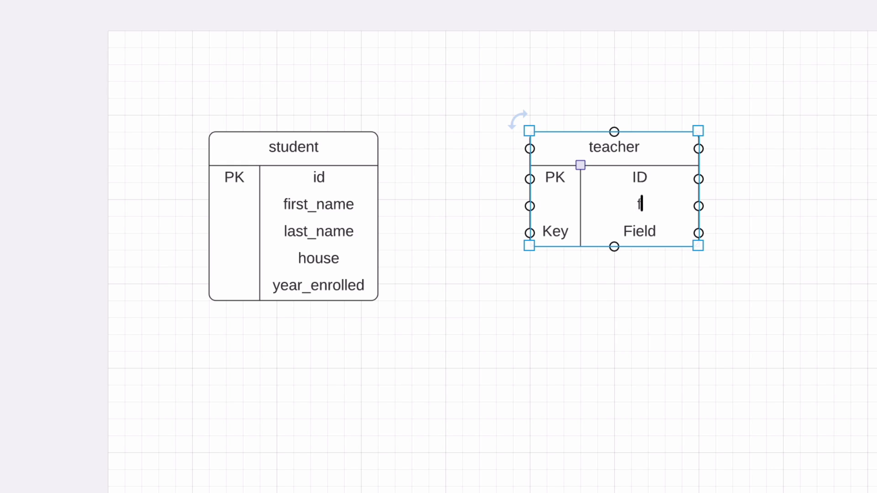
{"action": "type", "text": "first_name"}
{"action": "key", "text": "Tab"}
{"action": "key", "text": "BackSpace"}
{"action": "key", "text": "Tab"}
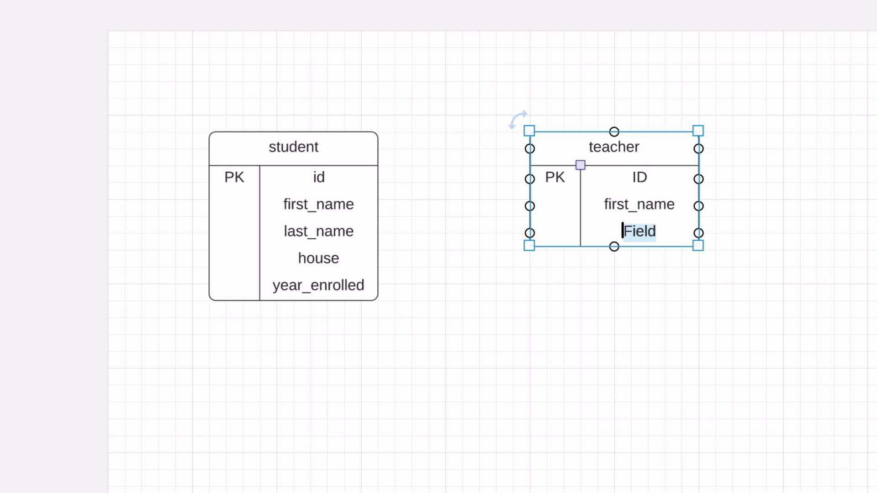
{"action": "type", "text": "last_name"}
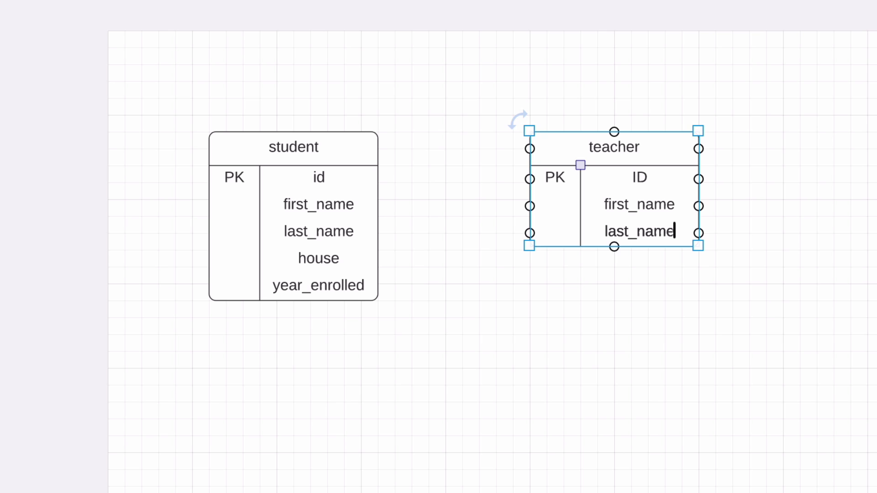
{"action": "key", "text": "Escape"}
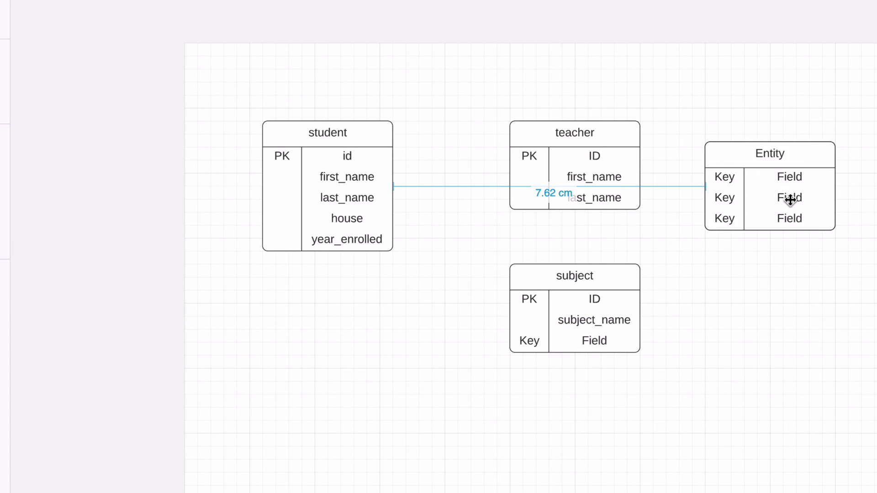
{"action": "left_click", "coordinate": [783, 164]}
{"action": "left_click", "coordinate": [782, 172]}
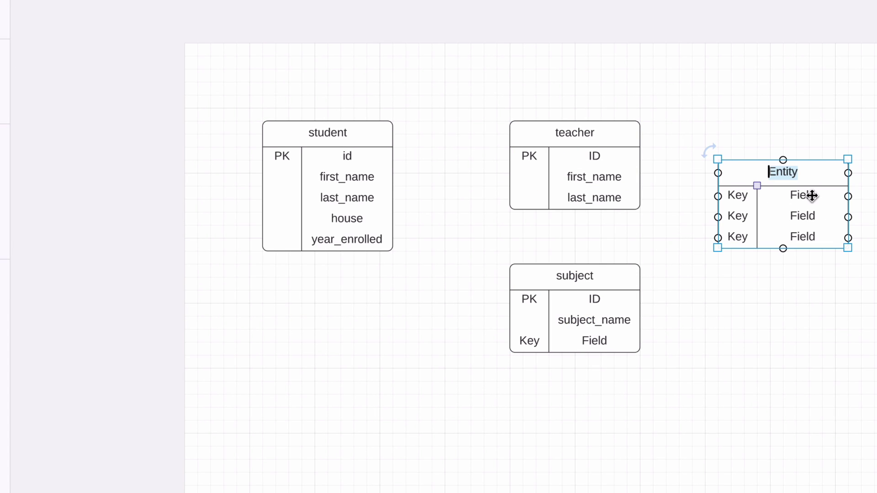
- Name the table subject_teacher with rows FK teacher_id and FK subject_id
{"action": "type", "text": "subject_teach"}
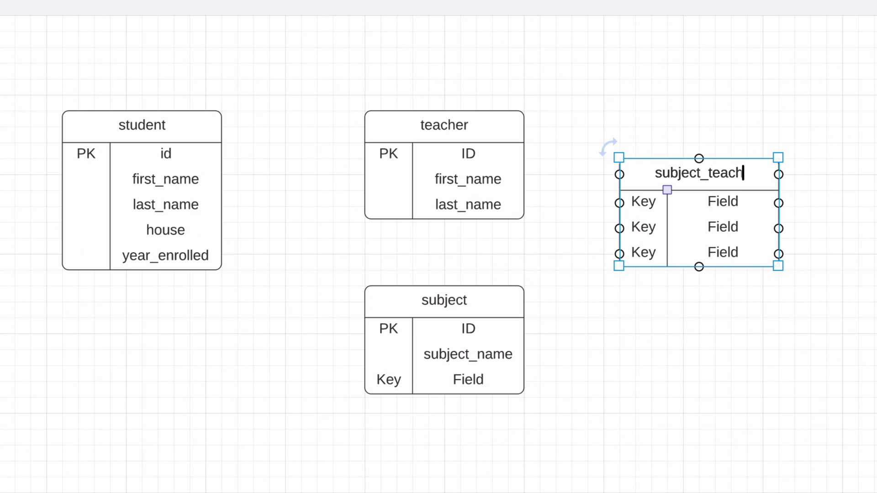
{"action": "type", "text": "er"}
{"action": "key", "text": "Tab"}
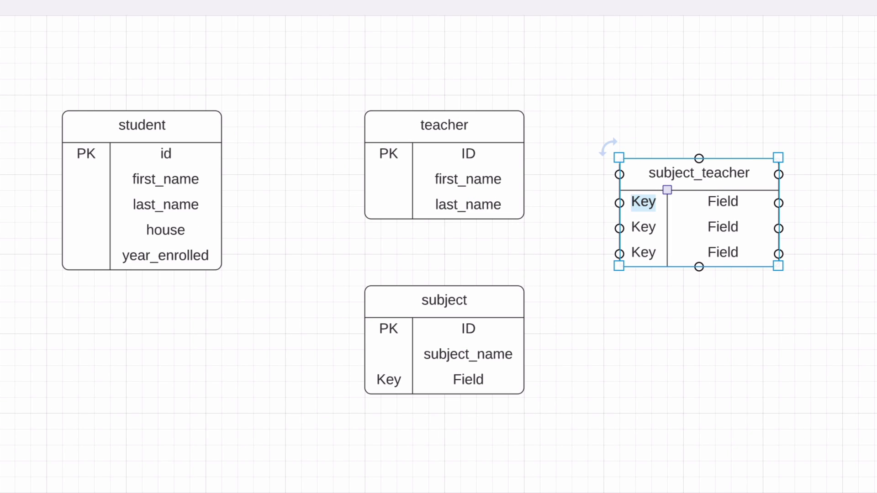
{"action": "type", "text": "FK"}
{"action": "key", "text": "Tab"}
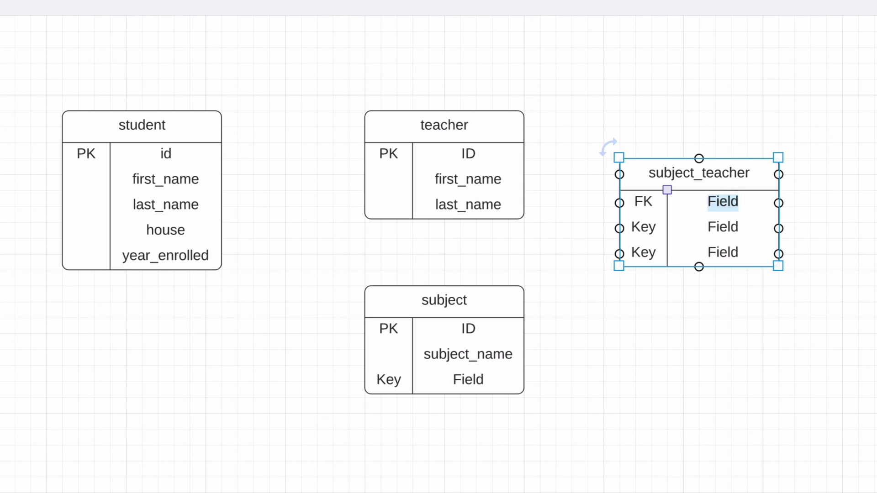
{"action": "type", "text": "teacher_id"}
{"action": "key", "text": "Tab"}
{"action": "type", "text": "FK"}
{"action": "key", "text": "Tab"}
{"action": "type", "text": "subj"}
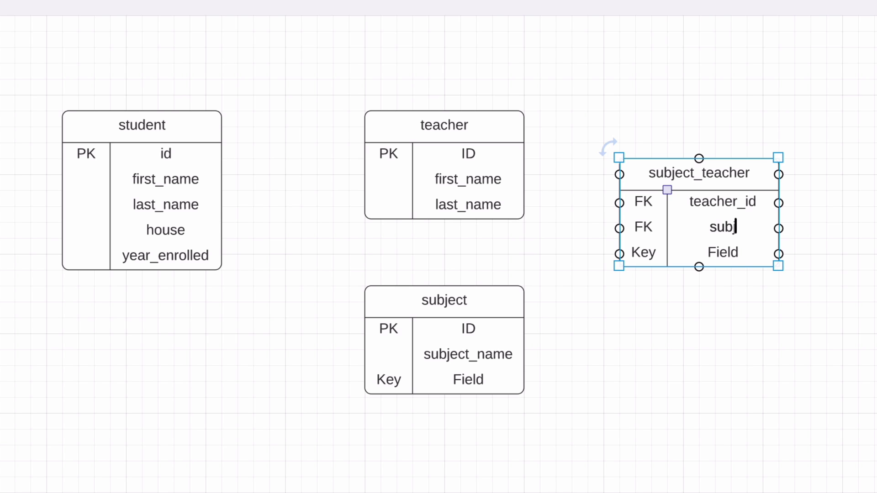
{"action": "type", "text": "ect_id"}
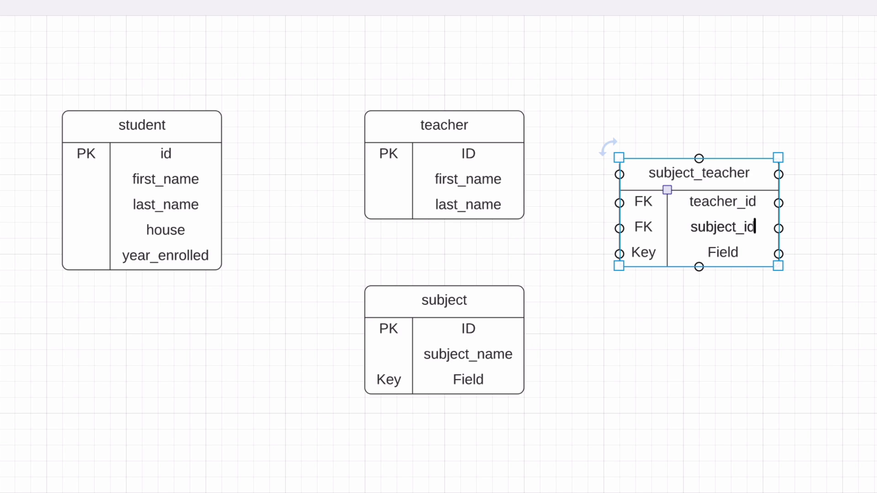
- Link teacher ID and subject ID to their FK rows and delete subject's unused row
{"action": "left_click_drag", "start_coordinate": [524, 156], "coordinate": [618, 203]}
{"action": "mouse_move", "coordinate": [524, 330]}
{"action": "left_mouse_down"}
{"action": "mouse_move", "coordinate": [608, 229]}
{"action": "mouse_move", "coordinate": [619, 228]}
{"action": "left_mouse_up"}
{"action": "left_click", "coordinate": [484, 379]}
{"action": "key", "text": "Delete"}
- Make subject_teacher's third row year_taught with no key marker
{"action": "left_click", "coordinate": [646, 253]}
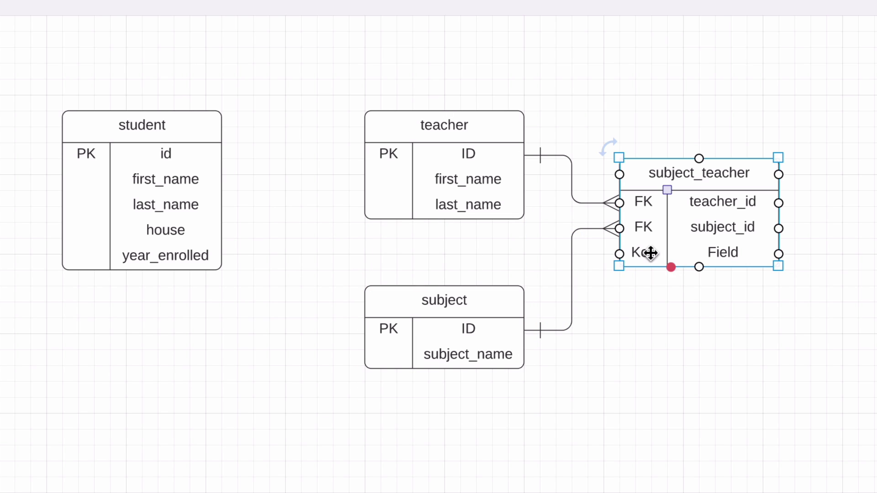
{"action": "double_click", "coordinate": [650, 252]}
{"action": "key", "text": "BackSpace"}
{"action": "key", "text": "Tab"}
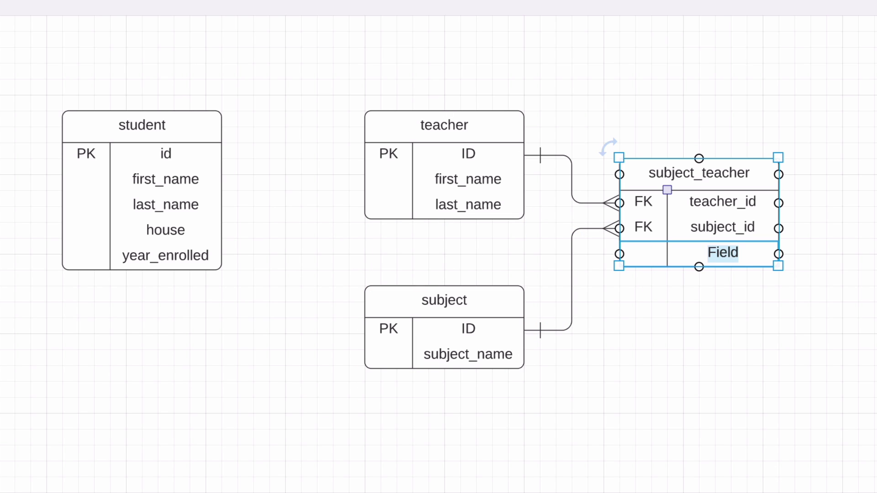
{"action": "type", "text": "year_taug"}
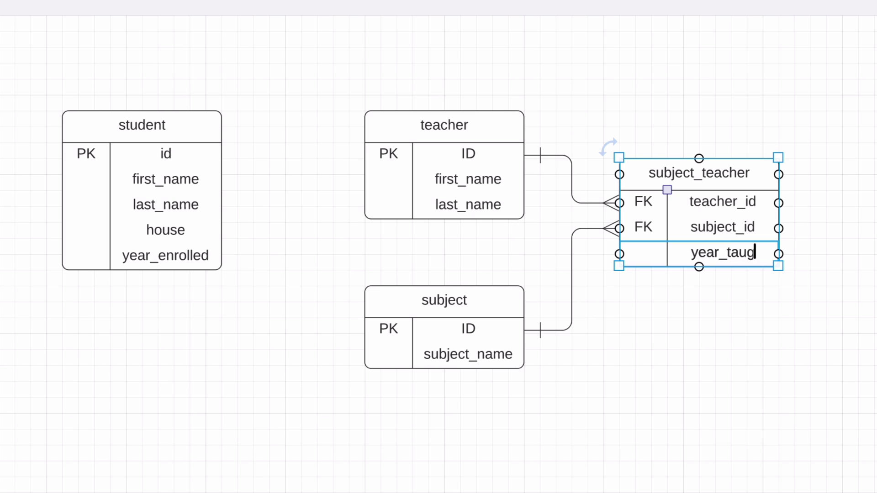
{"action": "type", "text": "ht"}
{"action": "key", "text": "Escape"}
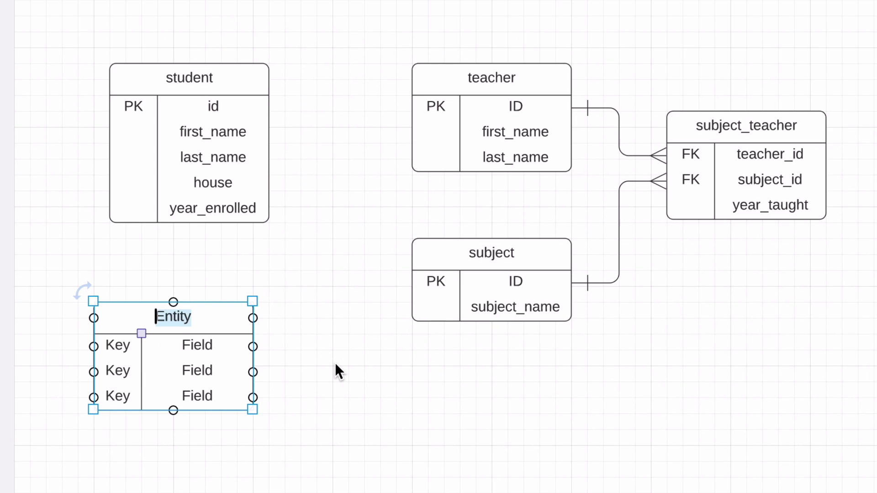
- Title the entity house with rows PK ID, house_name and founder_first_name
{"action": "type", "text": "house"}
{"action": "key", "text": "Tab"}
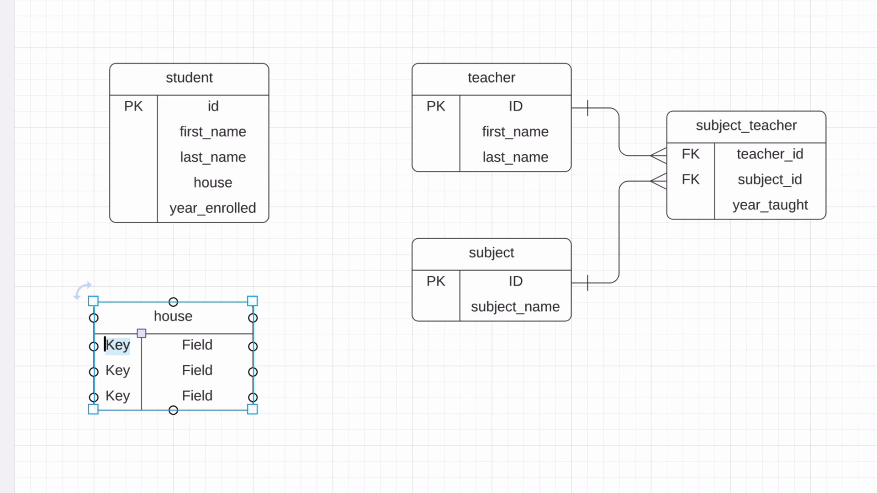
{"action": "type", "text": "PK"}
{"action": "key", "text": "Tab"}
{"action": "type", "text": "ID"}
{"action": "key", "text": "Tab"}
{"action": "key", "text": "BackSpace"}
{"action": "key", "text": "Tab"}
{"action": "type", "text": "house_name"}
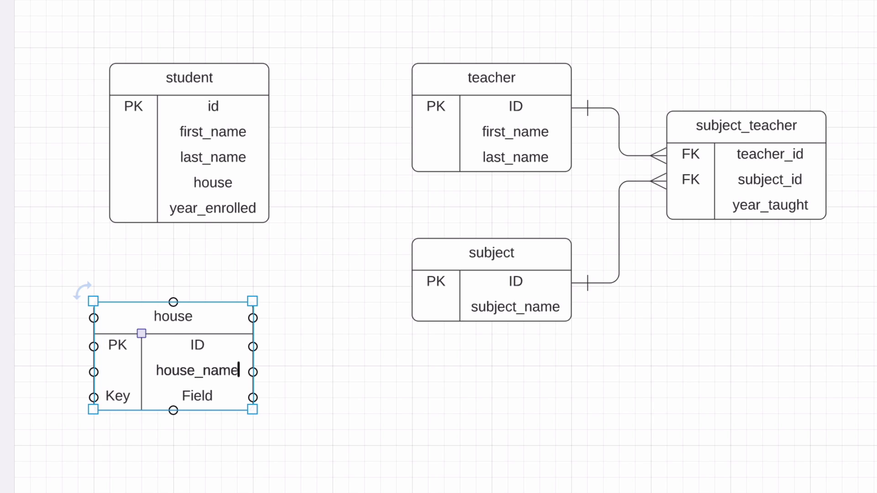
{"action": "key", "text": "Tab"}
{"action": "key", "text": "BackSpace"}
{"action": "key", "text": "Tab"}
{"action": "key", "text": "BackSpace"}
{"action": "type", "text": "founder_fi"}
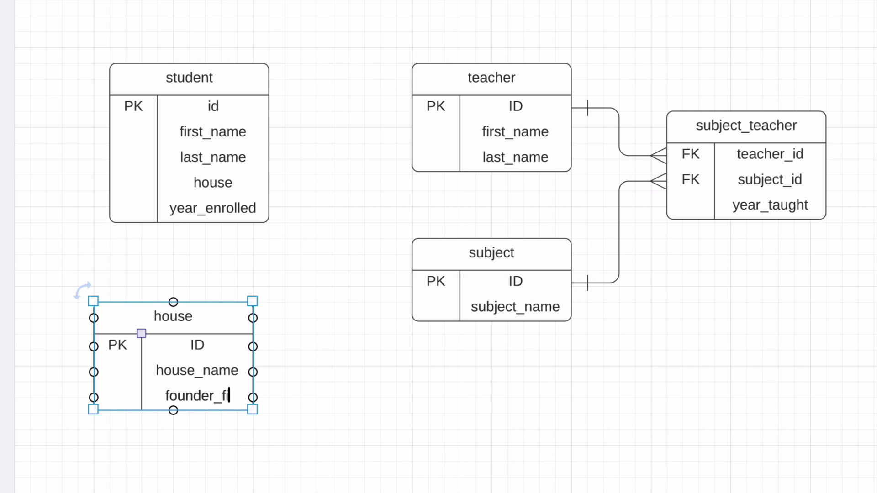
{"action": "type", "text": "rst_na"}
{"action": "key", "text": "BackSpace"}
{"action": "type", "text": "name"}
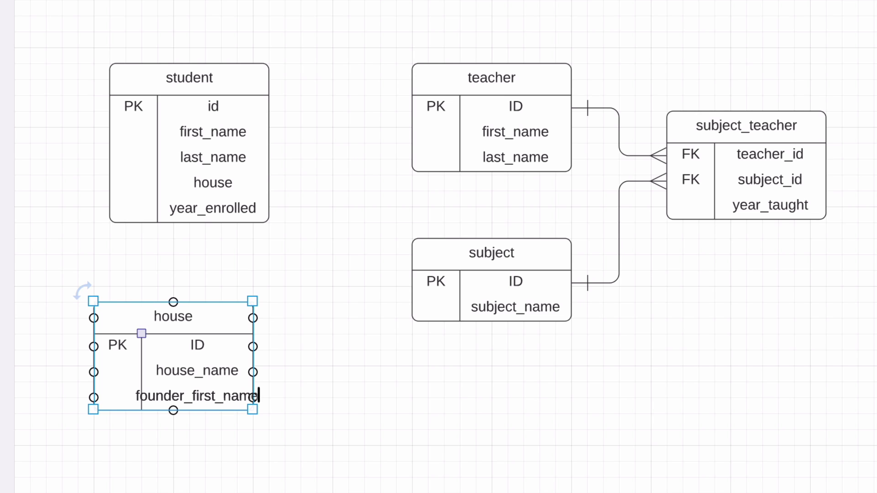
- Add a founder_last_name row and widen the house table so names fit
{"action": "key", "text": "Tab"}
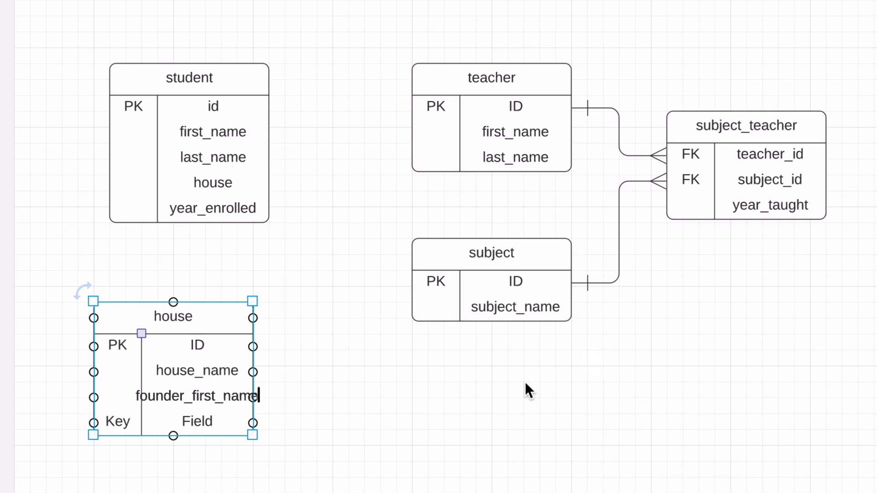
{"action": "key", "text": "Tab"}
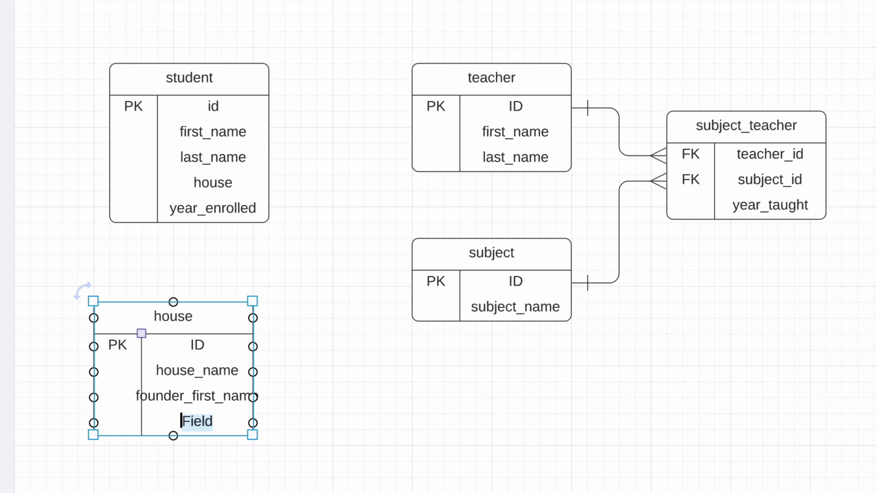
{"action": "type", "text": "founder_last_name"}
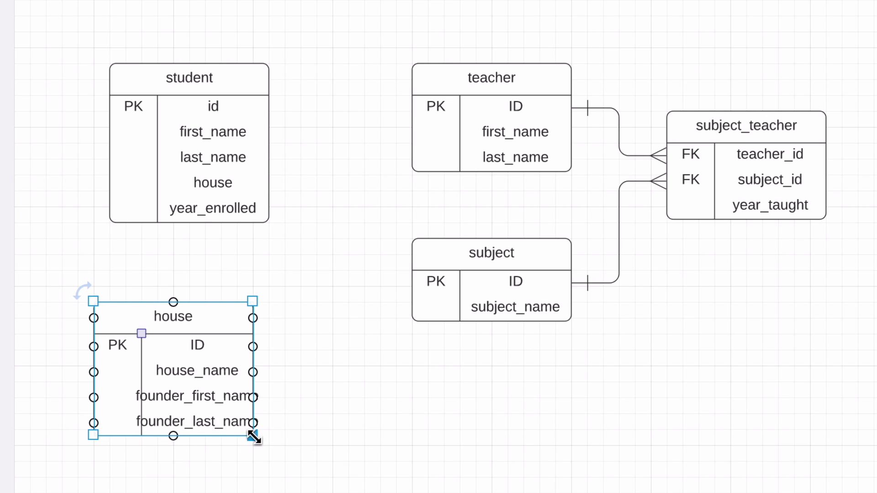
{"action": "left_click_drag", "start_coordinate": [252, 435], "coordinate": [322, 438]}
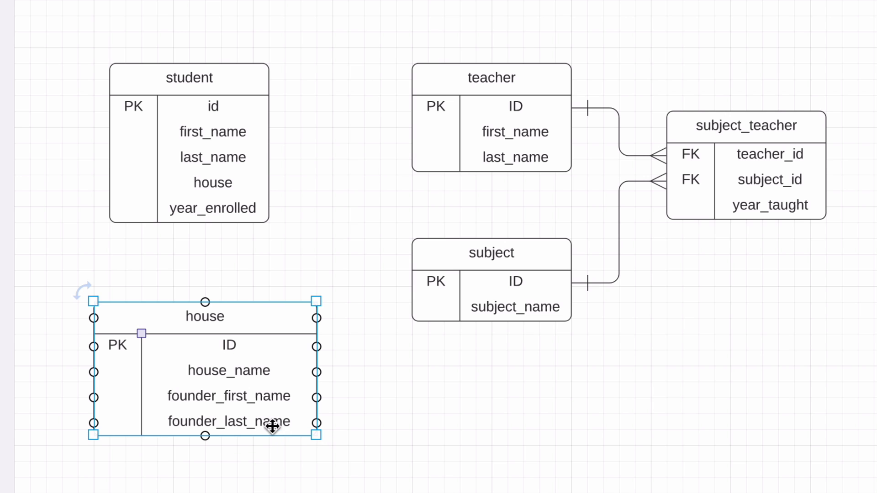
{"action": "left_click", "coordinate": [272, 424]}
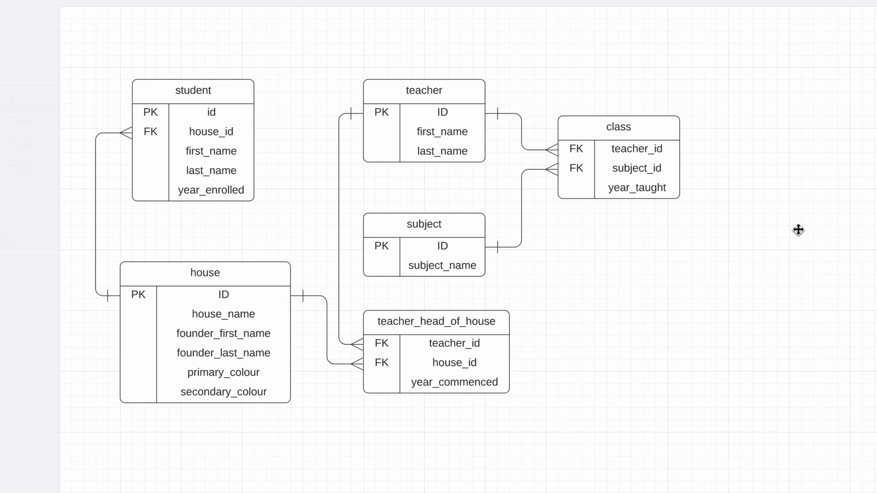
- Add a student_class table with FK student_id and FK class_id, and put PK class_id atop class
{"action": "left_click_drag", "start_coordinate": [798, 230], "coordinate": [741, 300]}
{"action": "double_click", "coordinate": [741, 260]}
{"action": "type", "text": "student_class"}
{"action": "key", "text": "Tab"}
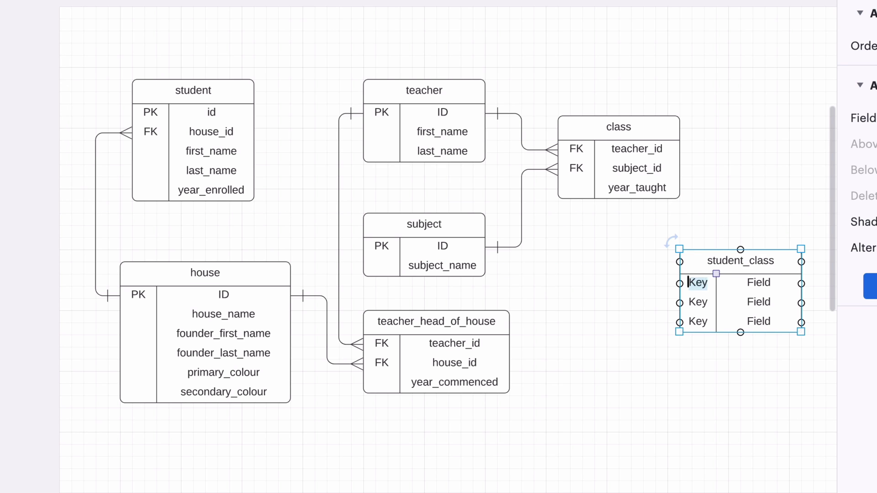
{"action": "type", "text": "FK\tstudent_id\tFK\tclass_idPK\tclass_id"}
{"action": "left_click_drag", "start_coordinate": [625, 211], "coordinate": [630, 148]}
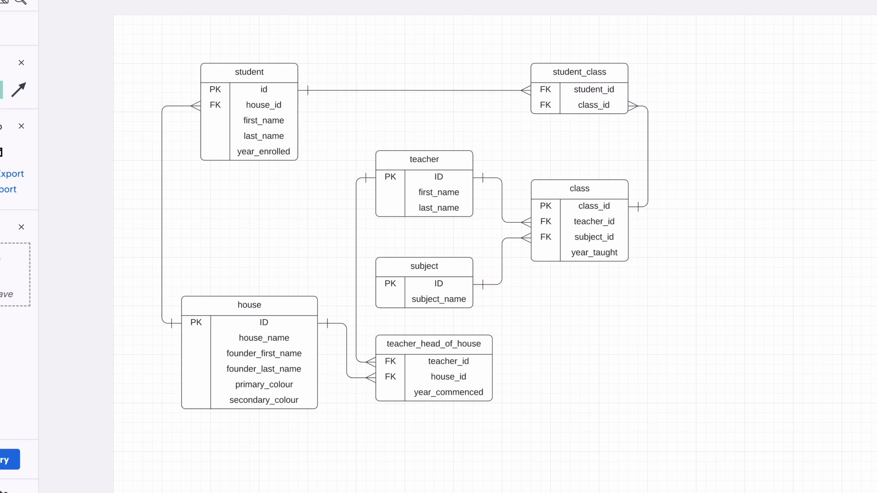
- Place a new entity below the diagram titled house_points with first row PK ID
{"action": "left_click_drag", "start_coordinate": [18, 155], "coordinate": [394, 472]}
{"action": "double_click", "coordinate": [395, 391]}
{"action": "type", "text": "house_points"}
{"action": "double_click", "coordinate": [360, 408]}
{"action": "type", "text": "PK"}
{"action": "double_click", "coordinate": [409, 407]}
{"action": "type", "text": "ID"}
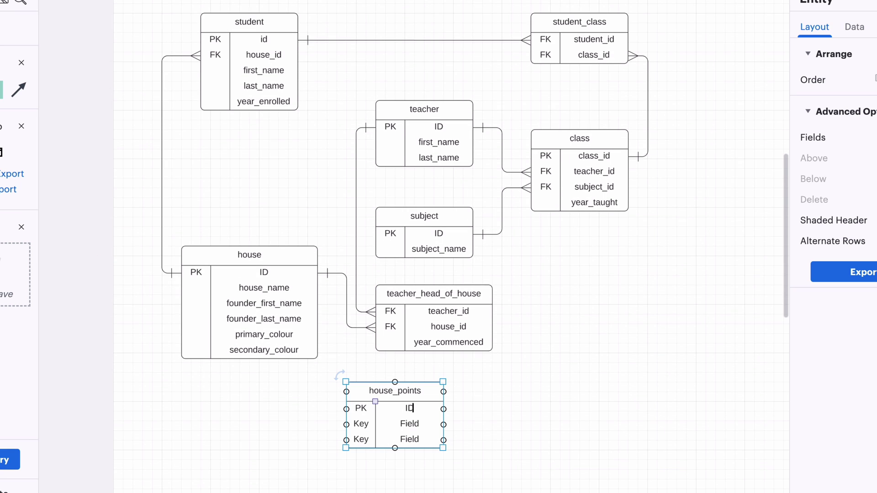
- Add house_points rows FK house_id, year and total_points
{"action": "double_click", "coordinate": [361, 424]}
{"action": "type", "text": "FK"}
{"action": "double_click", "coordinate": [409, 424]}
{"action": "type", "text": "house_id"}
{"action": "key", "text": "Tab"}
{"action": "type", "text": "year"}
{"action": "key", "text": "Return"}
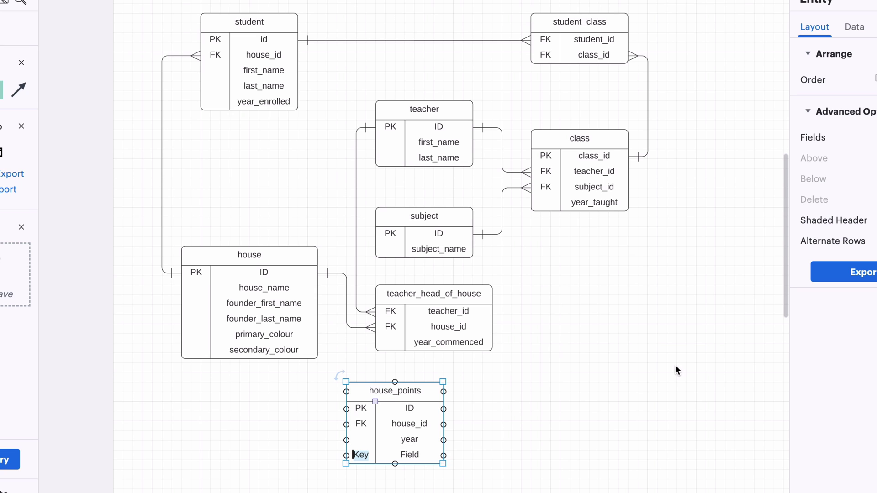
{"action": "key", "text": "BackSpace"}
{"action": "key", "text": "Tab"}
{"action": "type", "text": "total_points"}
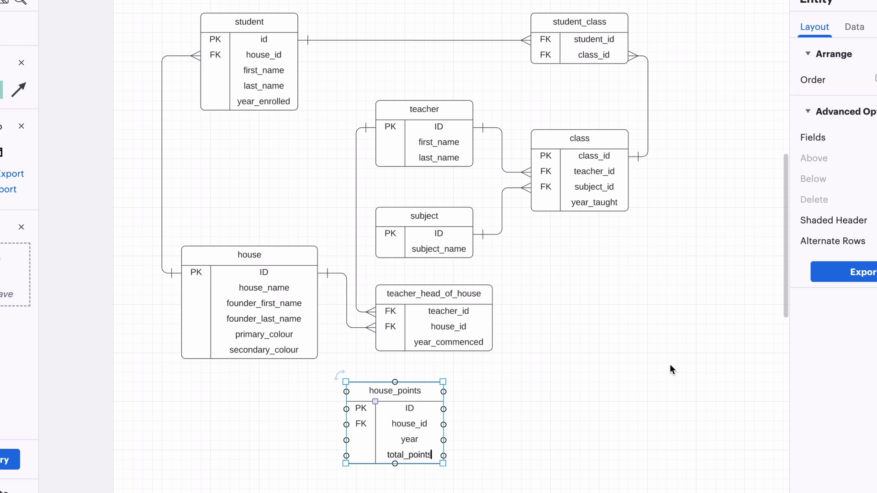
- Connect house's ID to house_points' FK house_id row and move house down beside it
{"action": "left_click", "coordinate": [778, 359]}
{"action": "left_click_drag", "start_coordinate": [318, 273], "coordinate": [344, 421]}
{"action": "left_click", "coordinate": [501, 403]}
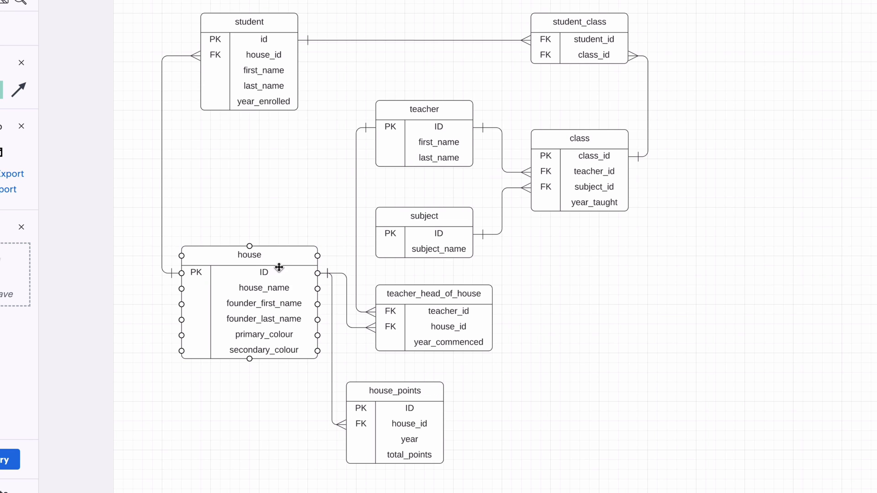
{"action": "left_click_drag", "start_coordinate": [279, 267], "coordinate": [269, 355]}
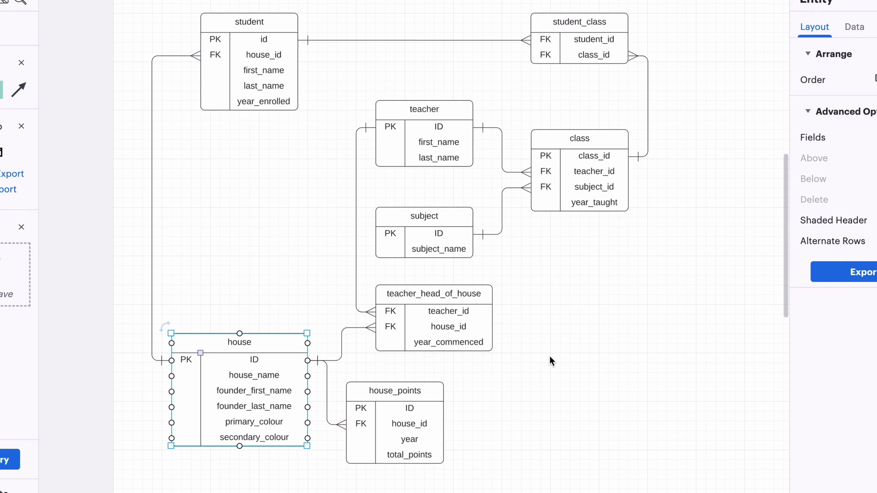
{"action": "left_click", "coordinate": [572, 371]}
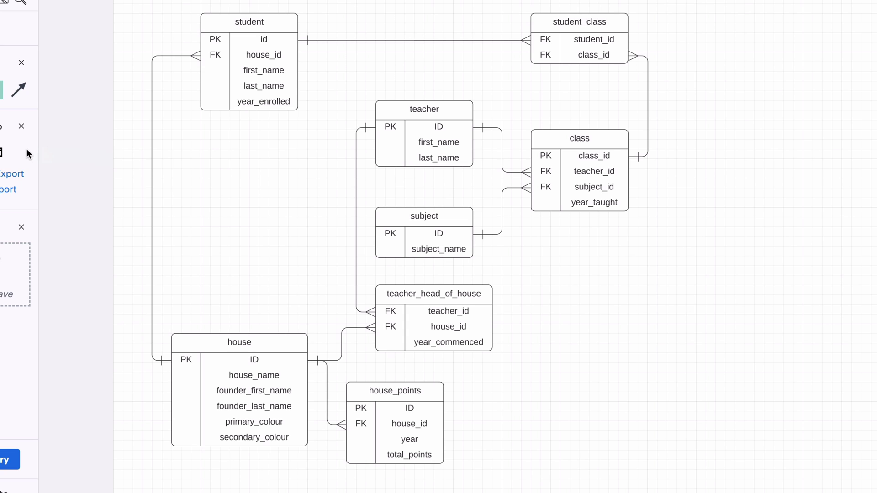
- Add an entity titled quidditch_team and move it right of house_points
{"action": "mouse_move", "coordinate": [26, 149]}
{"action": "left_click_drag", "start_coordinate": [26, 149], "coordinate": [744, 56]}
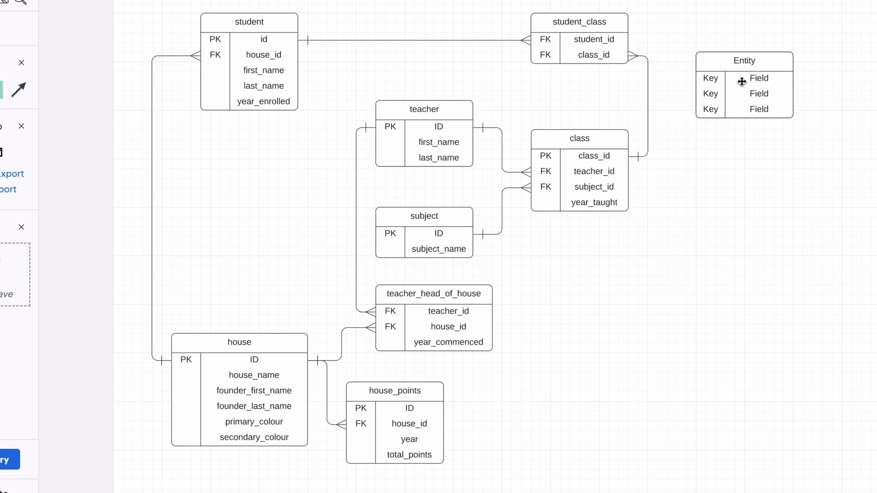
{"action": "type", "text": "quidditch_tea"}
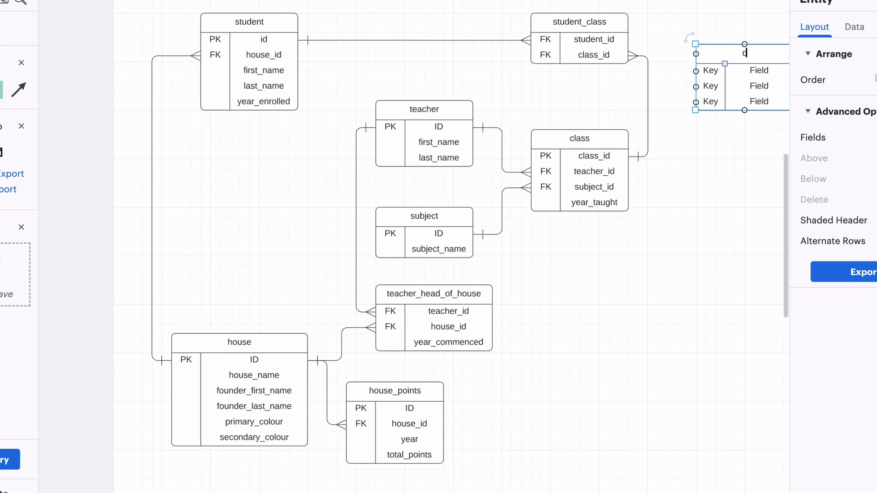
{"action": "type", "text": "m"}
{"action": "left_click", "coordinate": [746, 186]}
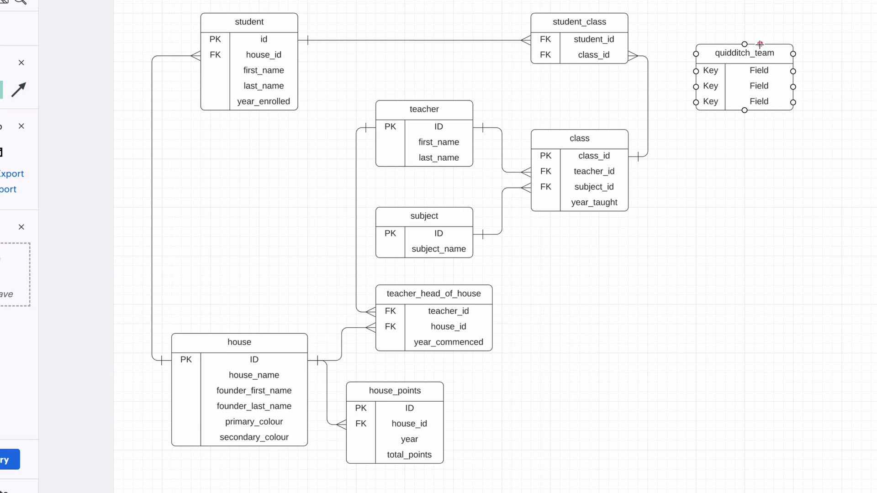
{"action": "left_click_drag", "start_coordinate": [744, 87], "coordinate": [647, 385]}
- Fill quidditch_team's rows with PK ID, FK house_id and team_year
{"action": "double_click", "coordinate": [584, 369]}
{"action": "type", "text": "PK"}
{"action": "key", "text": "Tab"}
{"action": "type", "text": "ID"}
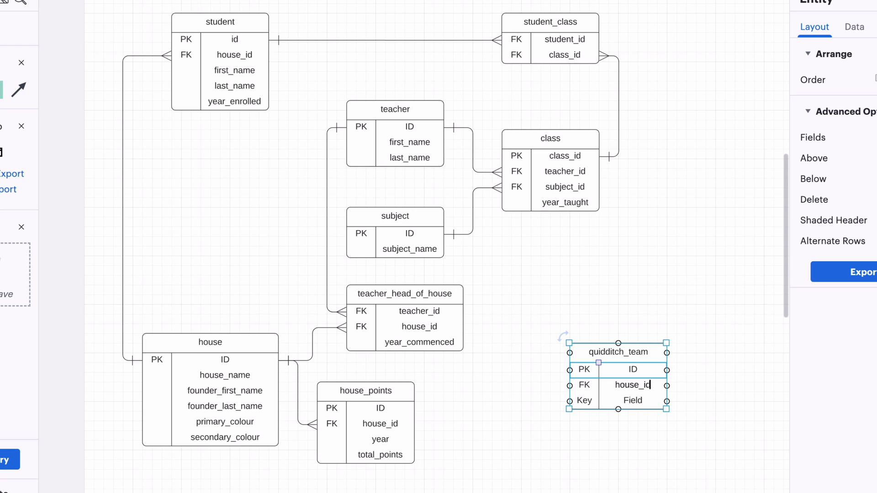
{"action": "key", "text": "Tab"}
{"action": "key", "text": "Tab"}
{"action": "type", "text": "team_year"}
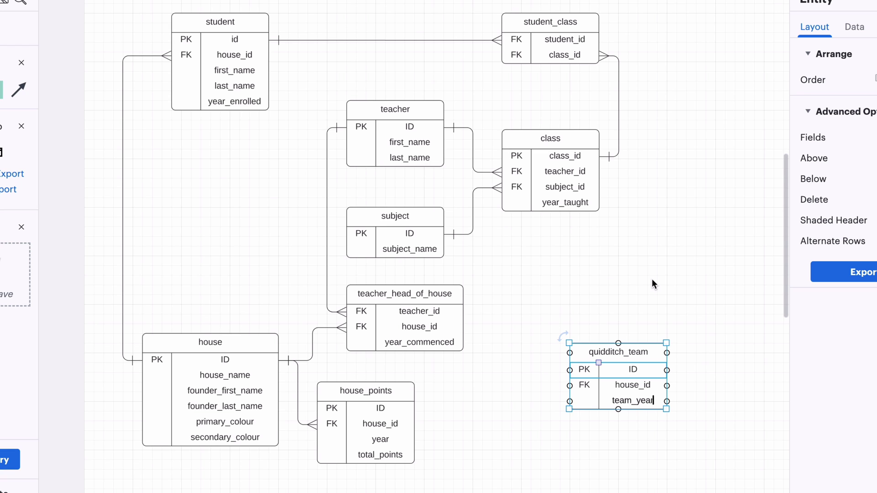
{"action": "left_click", "coordinate": [651, 279]}
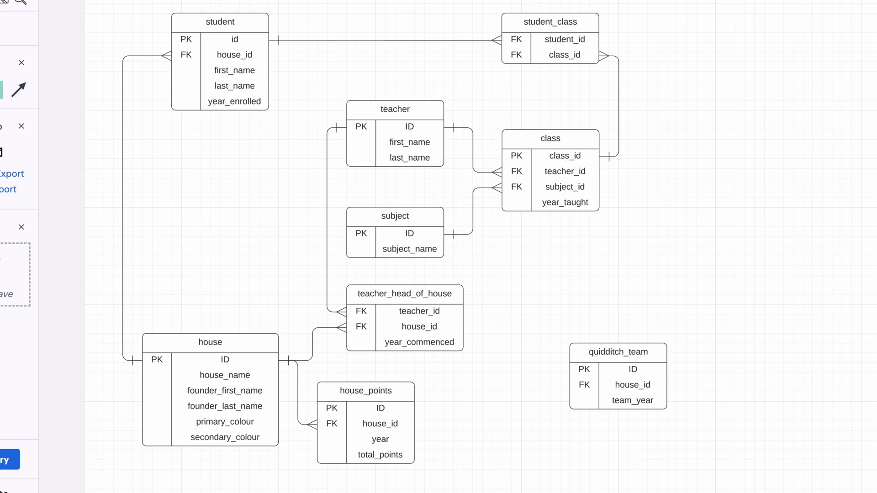
- Add a student_quidditch_team entity with FK student_id, FK quidditch_team_id and position rows
{"action": "left_click_drag", "start_coordinate": [13, 89], "coordinate": [715, 187]}
{"action": "type", "text": "student_quidditch_team"}
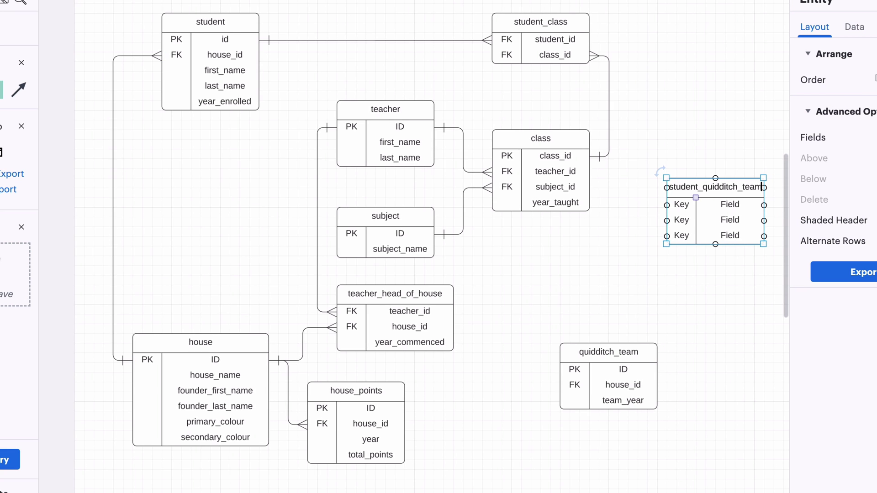
{"action": "key", "text": "Tab"}
{"action": "type", "text": "FK"}
{"action": "key", "text": "Tab"}
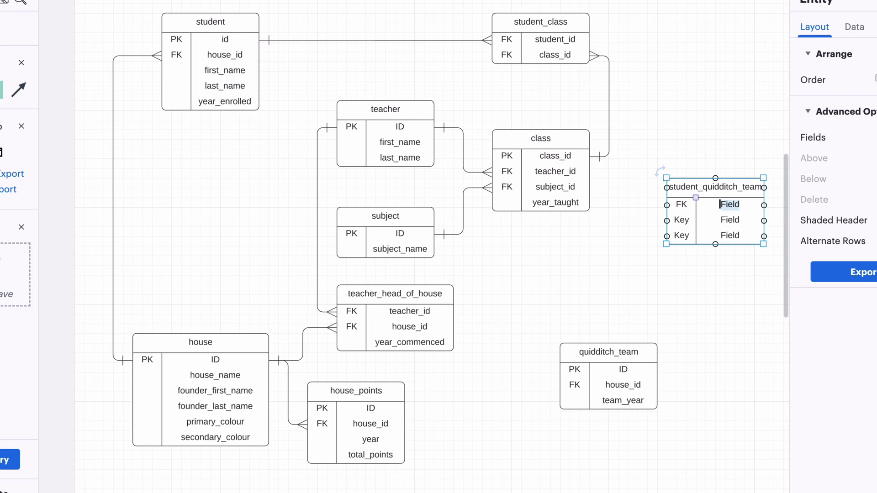
{"action": "type", "text": "student_id"}
{"action": "key", "text": "Tab"}
{"action": "type", "text": "FK"}
{"action": "key", "text": "Tab"}
{"action": "type", "text": "quidditch_team_id"}
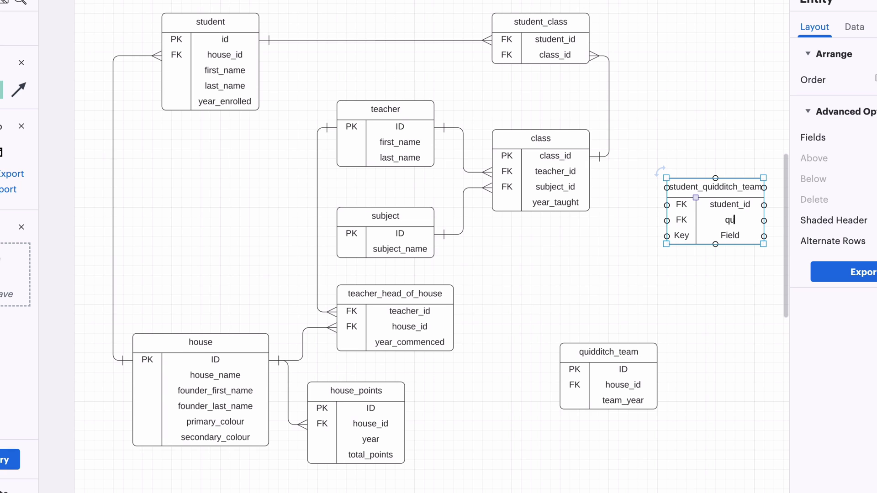
{"action": "key", "text": "Tab"}
{"action": "key", "text": "Tab"}
{"action": "type", "text": "position"}
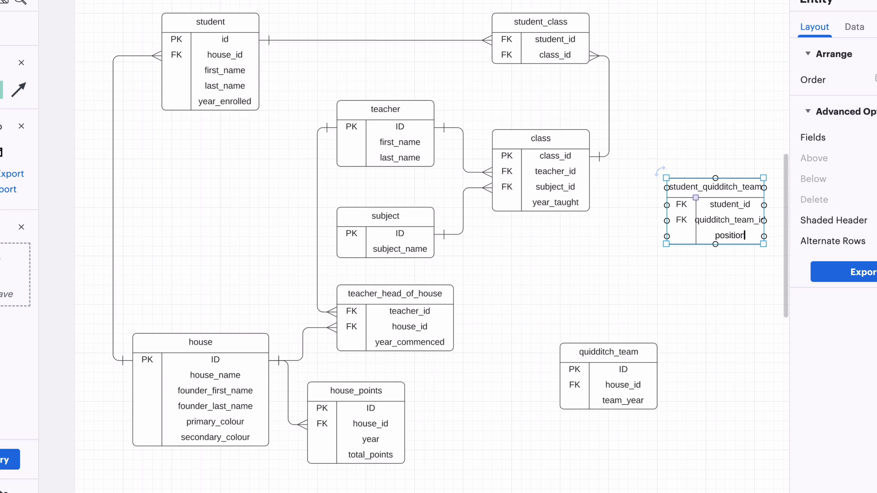
- Widen student_quidditch_team and connect it to quidditch_team and student, and house to quidditch_team
{"action": "left_click_drag", "start_coordinate": [665, 244], "coordinate": [637, 245]}
{"action": "left_click", "coordinate": [693, 116]}
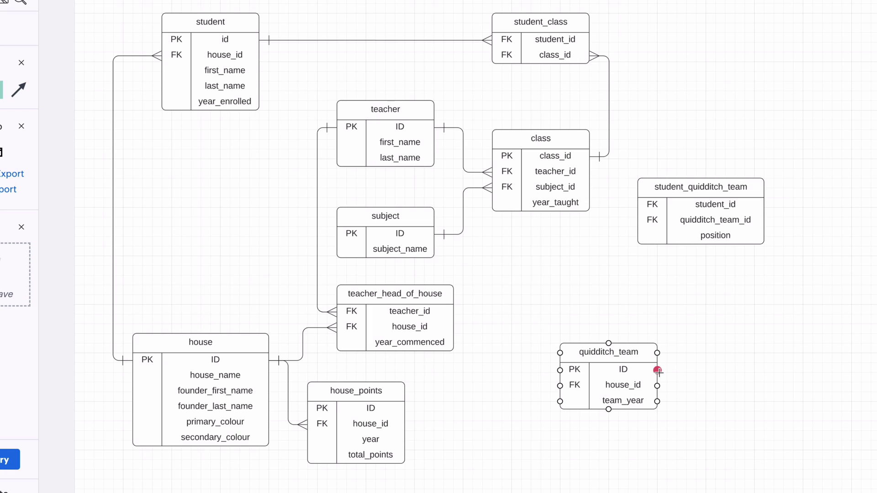
{"action": "left_click_drag", "start_coordinate": [657, 370], "coordinate": [638, 220]}
{"action": "left_click", "coordinate": [465, 388]}
{"action": "left_click_drag", "start_coordinate": [270, 361], "coordinate": [558, 386]}
{"action": "left_click_drag", "start_coordinate": [258, 39], "coordinate": [766, 225]}
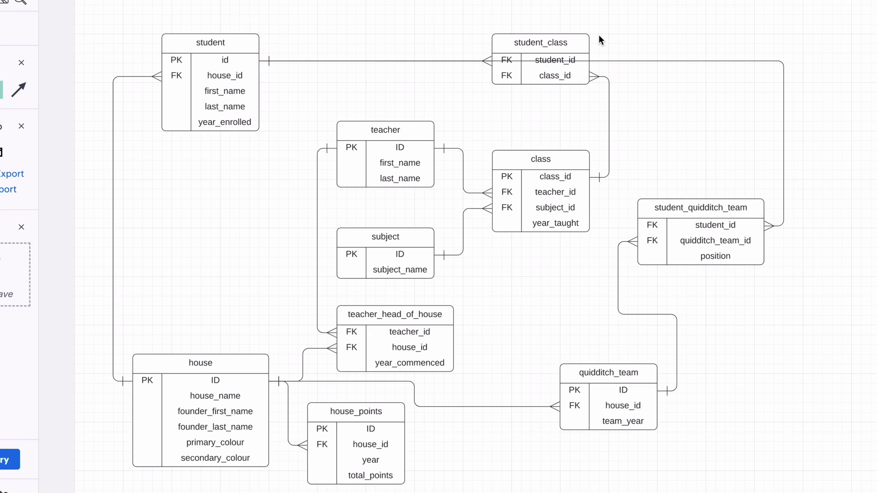
{"action": "left_click_drag", "start_coordinate": [570, 42], "coordinate": [571, 89]}
{"action": "left_click", "coordinate": [683, 106]}
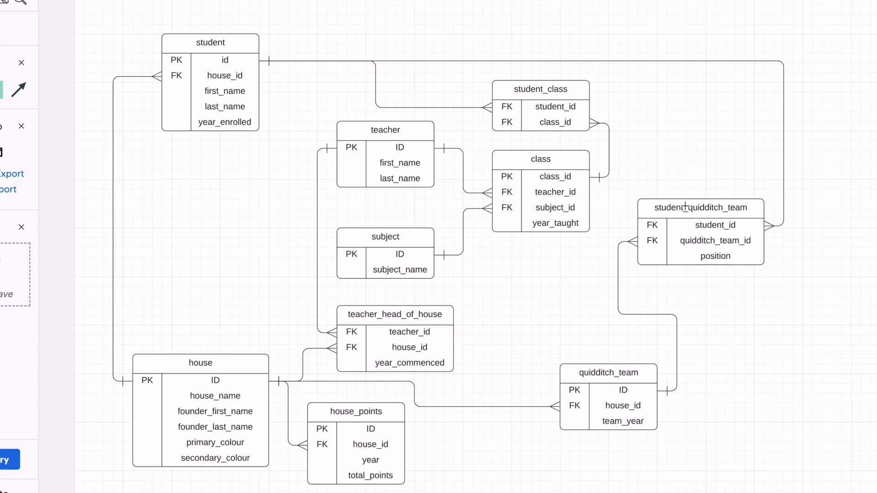
- Add an is_captain row with an empty key label to student_quidditch_team
{"action": "left_click", "coordinate": [700, 209]}
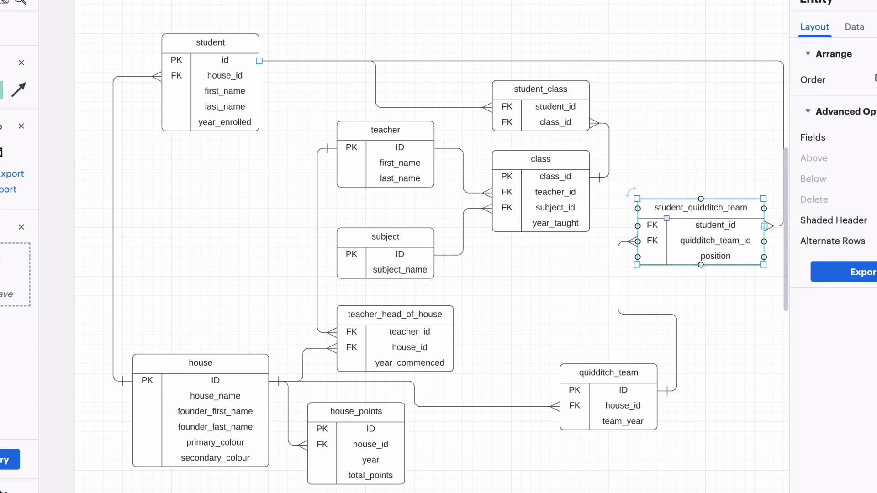
{"action": "left_click", "coordinate": [873, 137]}
{"action": "double_click", "coordinate": [652, 272]}
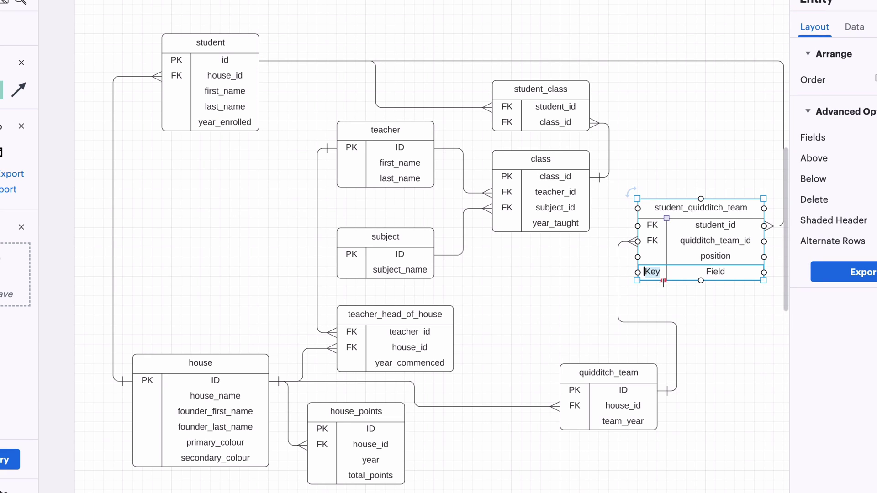
{"action": "key", "text": "BackSpace"}
{"action": "key", "text": "Tab"}
{"action": "type", "text": "is_captain"}
{"action": "left_click", "coordinate": [656, 129]}
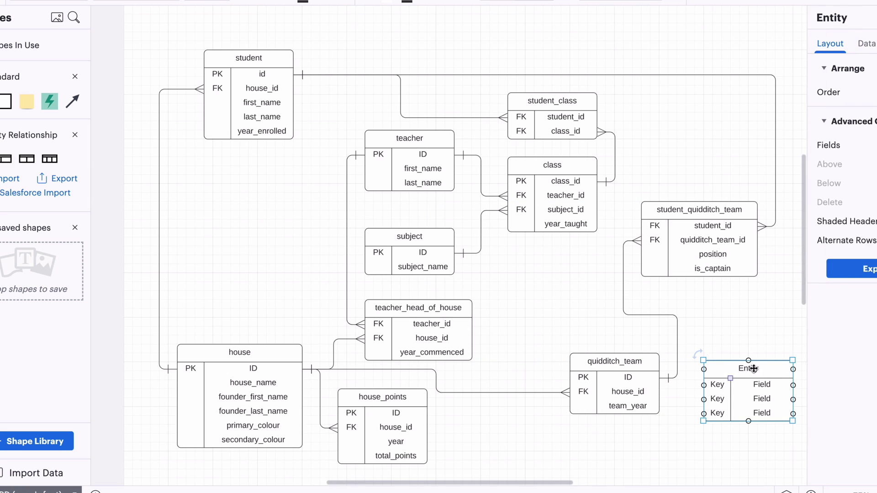
- Name the new entity match with rows PK ID, FK team1_id and FK team2_id
{"action": "double_click", "coordinate": [754, 369]}
{"action": "type", "text": "match"}
{"action": "key", "text": "Tab"}
{"action": "type", "text": "PK"}
{"action": "key", "text": "Tab"}
{"action": "type", "text": "ID"}
{"action": "key", "text": "Tab"}
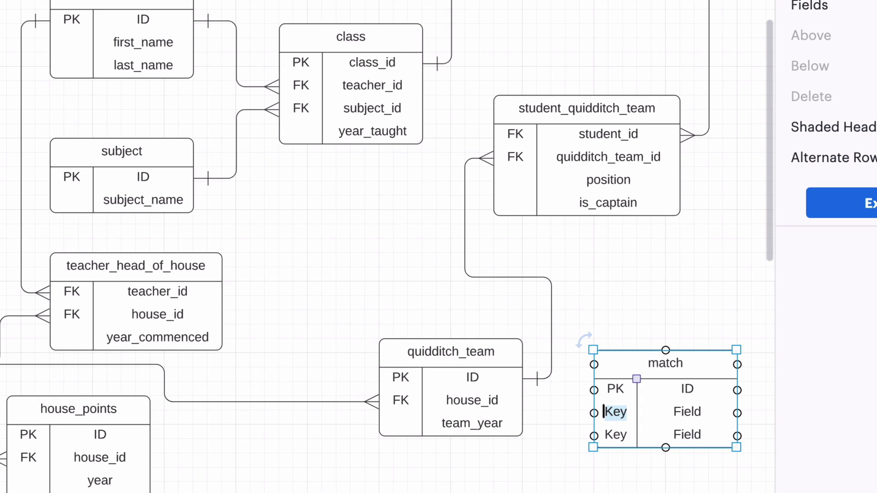
{"action": "type", "text": "FK"}
{"action": "key", "text": "Tab"}
{"action": "type", "text": "team1_id"}
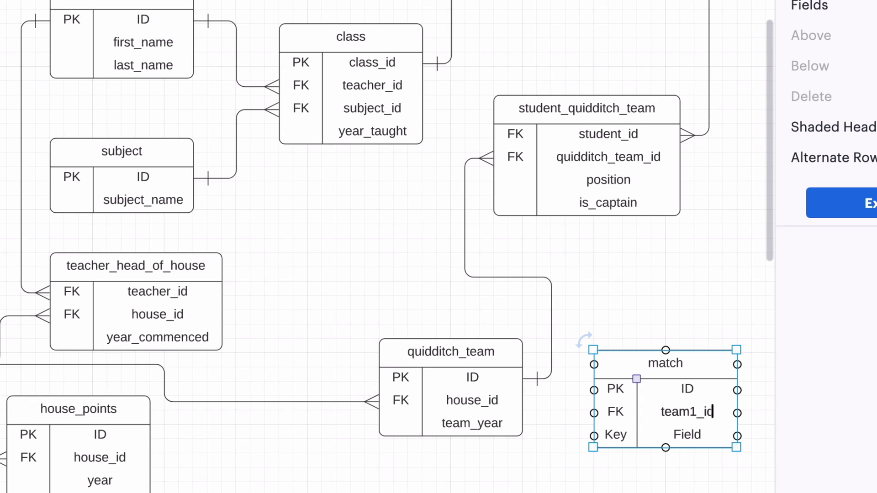
{"action": "key", "text": "Tab"}
{"action": "type", "text": "FK"}
{"action": "key", "text": "Tab"}
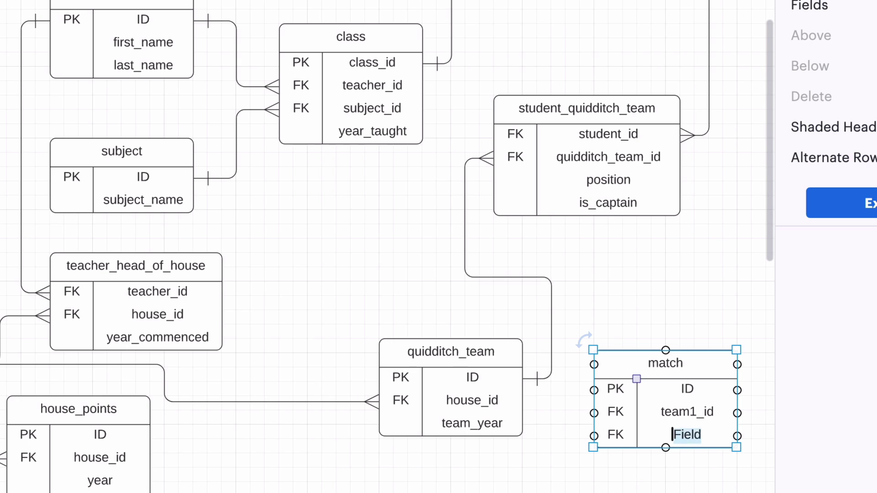
{"action": "type", "text": "team2_id"}
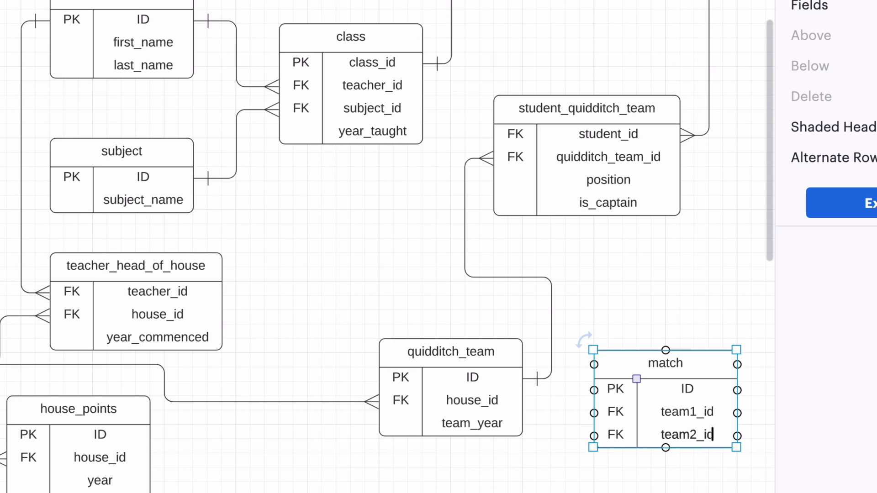
{"action": "left_click", "coordinate": [667, 280]}
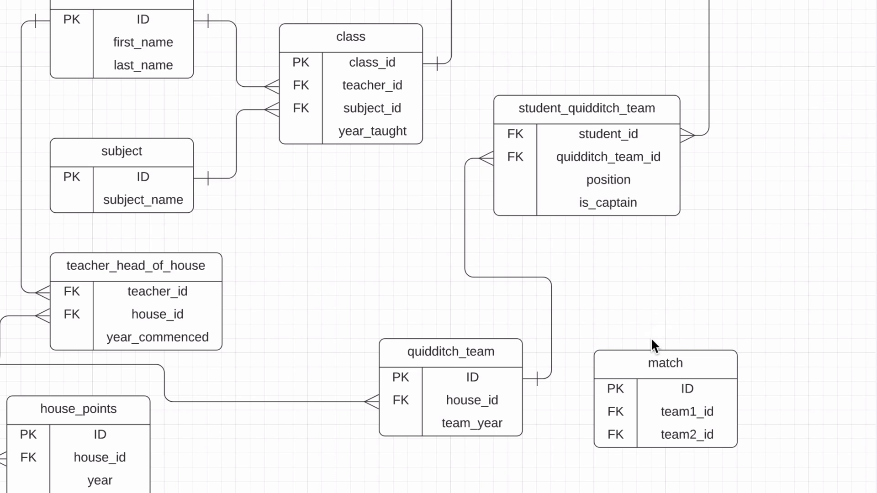
- Connect quidditch_team's ID to match's team1_id and team2_id fields
{"action": "left_click_drag", "start_coordinate": [650, 360], "coordinate": [709, 363]}
{"action": "left_click", "coordinate": [566, 360]}
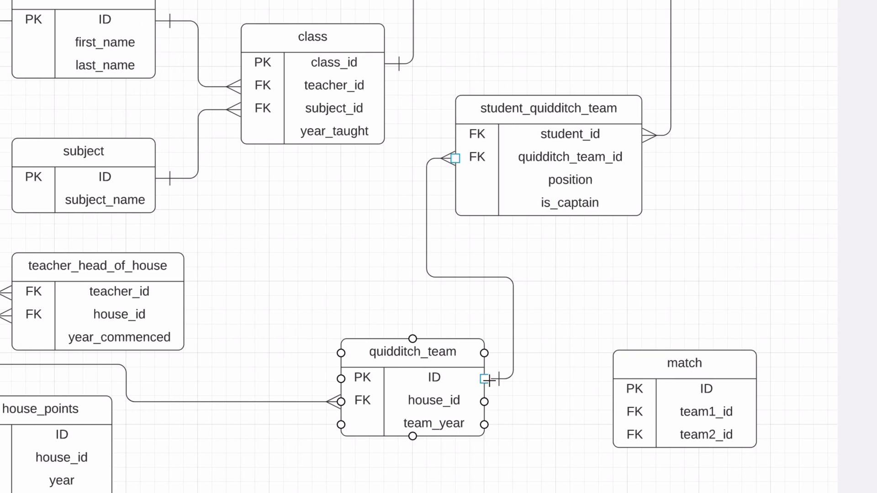
{"action": "left_click_drag", "start_coordinate": [484, 378], "coordinate": [612, 412]}
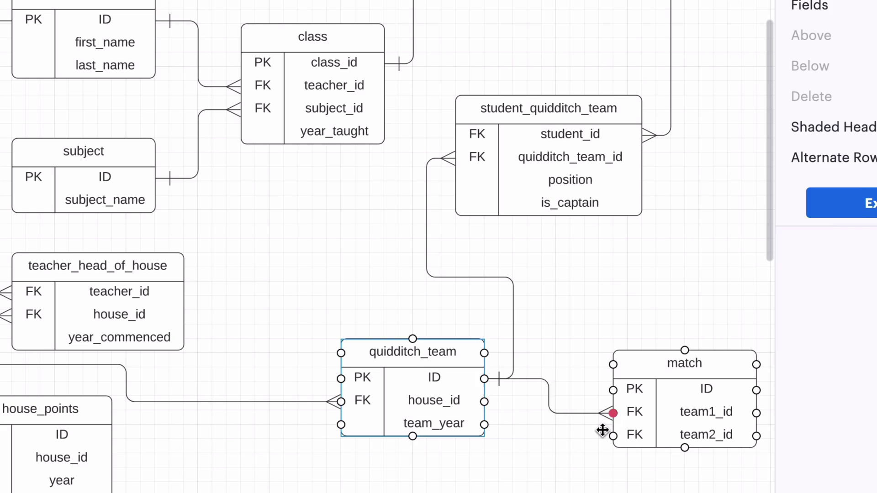
{"action": "left_click", "coordinate": [544, 419]}
{"action": "left_click_drag", "start_coordinate": [484, 379], "coordinate": [614, 436]}
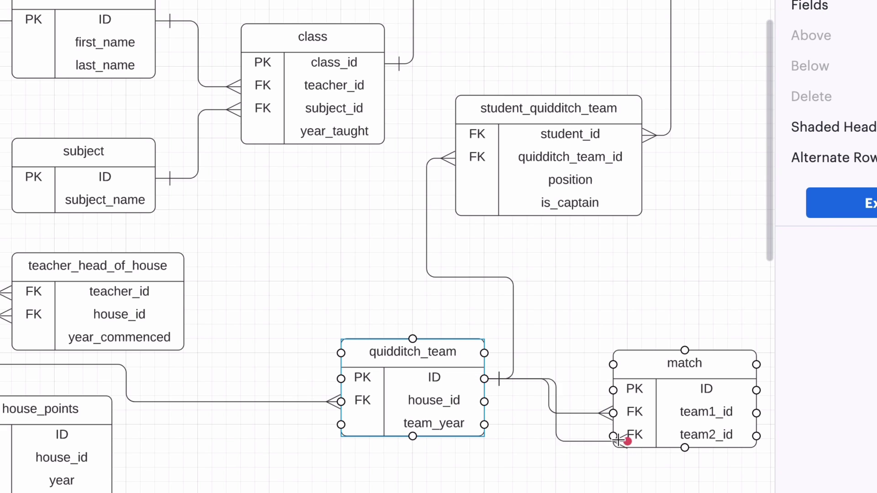
{"action": "left_click", "coordinate": [624, 312]}
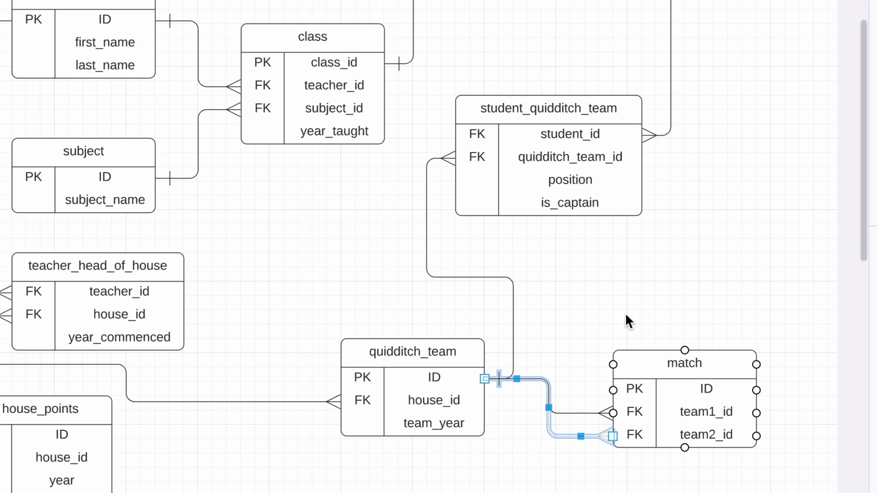
{"action": "left_click", "coordinate": [651, 373]}
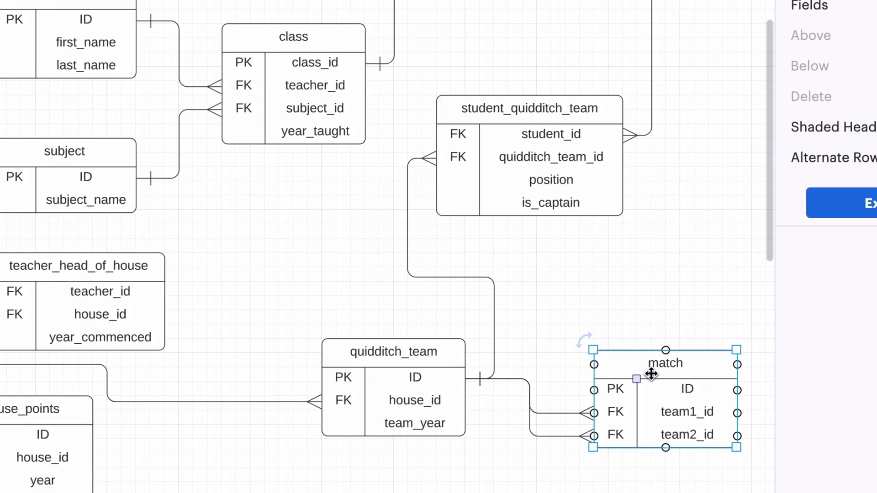
- Add key-less rows team1_score, team2_score and date_played to the match table
{"action": "key", "text": "Up"}
{"action": "key", "text": "Up"}
{"action": "key", "text": "Up"}
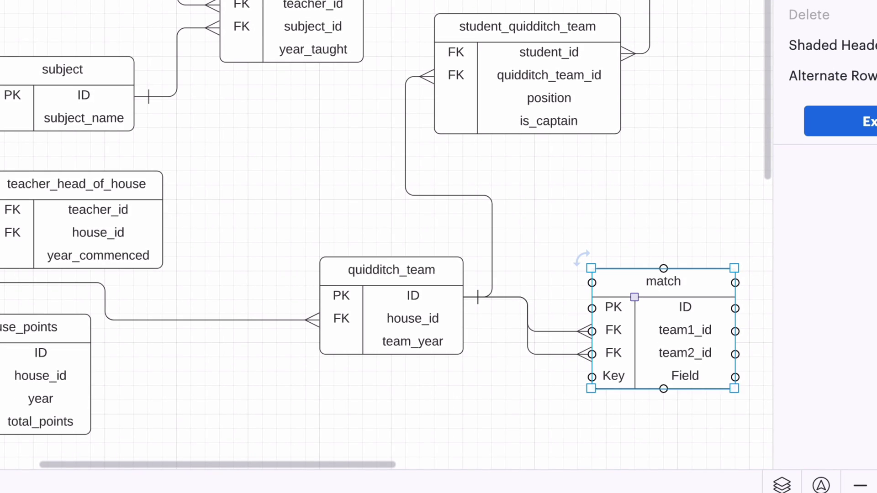
{"action": "double_click", "coordinate": [617, 374]}
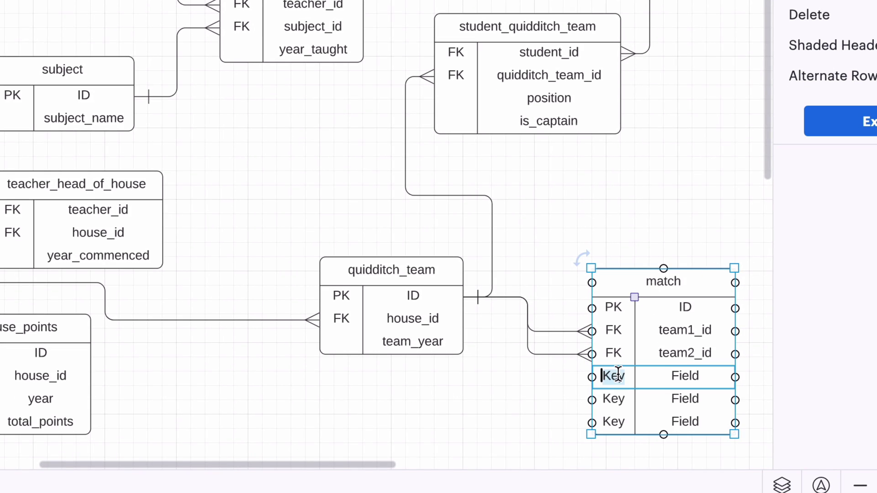
{"action": "key", "text": "BackSpace"}
{"action": "key", "text": "Tab"}
{"action": "type", "text": "team1_score"}
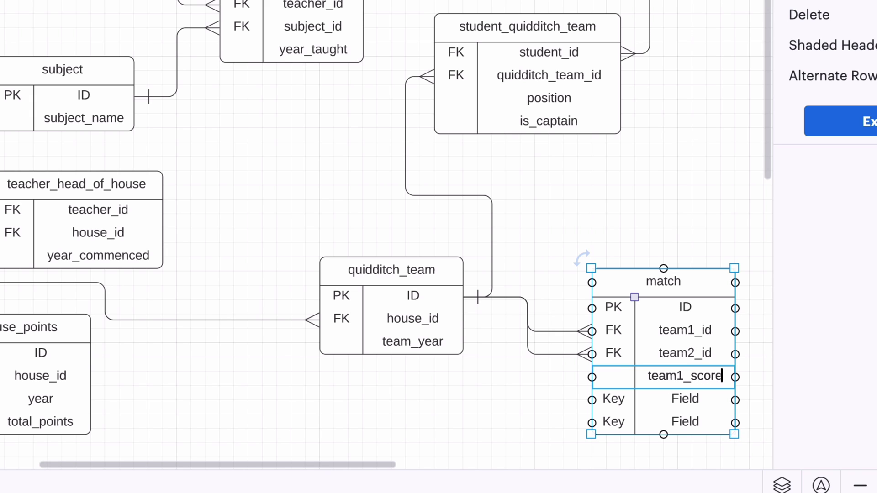
{"action": "key", "text": "Tab"}
{"action": "key", "text": "BackSpace"}
{"action": "key", "text": "Tab"}
{"action": "type", "text": "team2_score"}
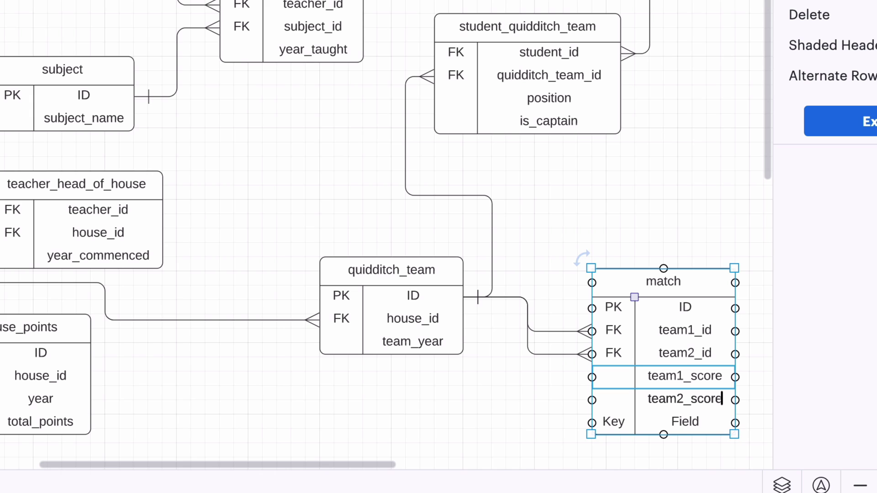
{"action": "key", "text": "Tab"}
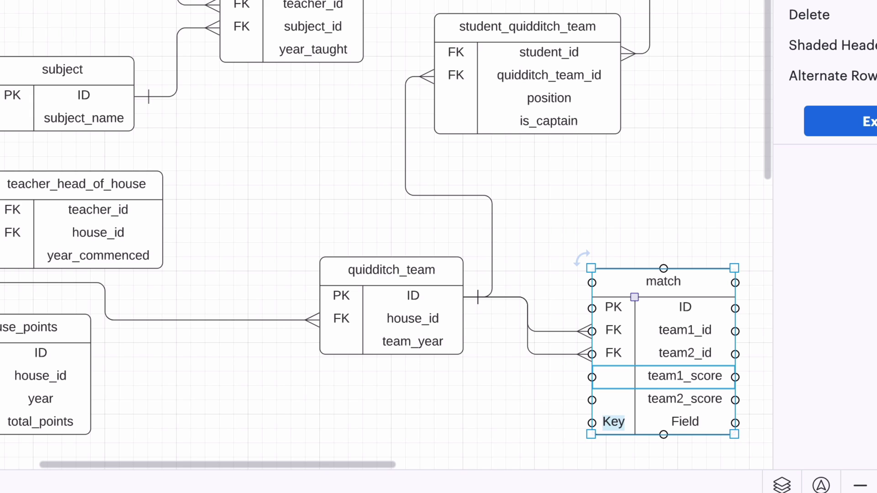
{"action": "key", "text": "BackSpace"}
{"action": "key", "text": "Tab"}
{"action": "type", "text": "date_played"}
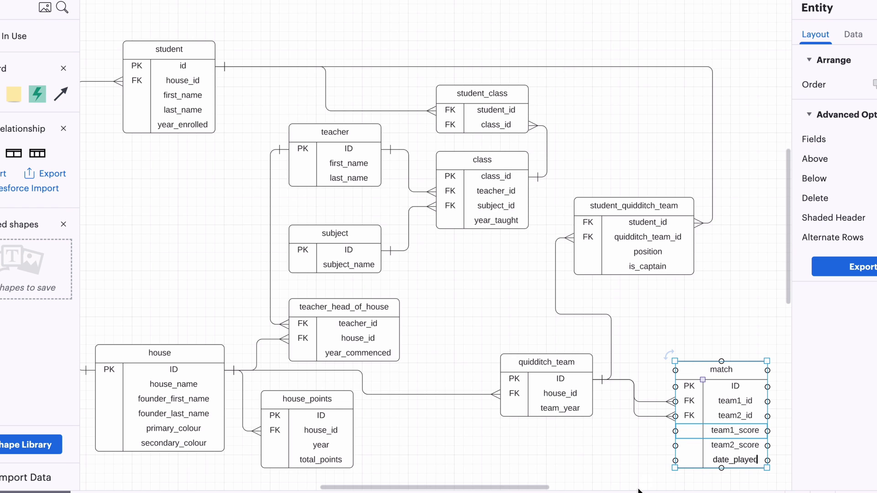
- Place a new entity named person left of teacher with a PK ID row
{"action": "left_click", "coordinate": [638, 490]}
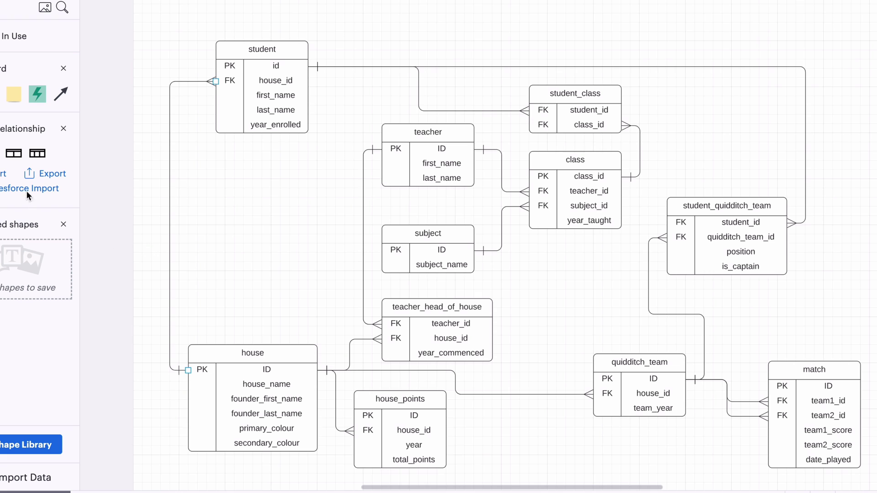
{"action": "left_click_drag", "start_coordinate": [13, 153], "coordinate": [249, 212]}
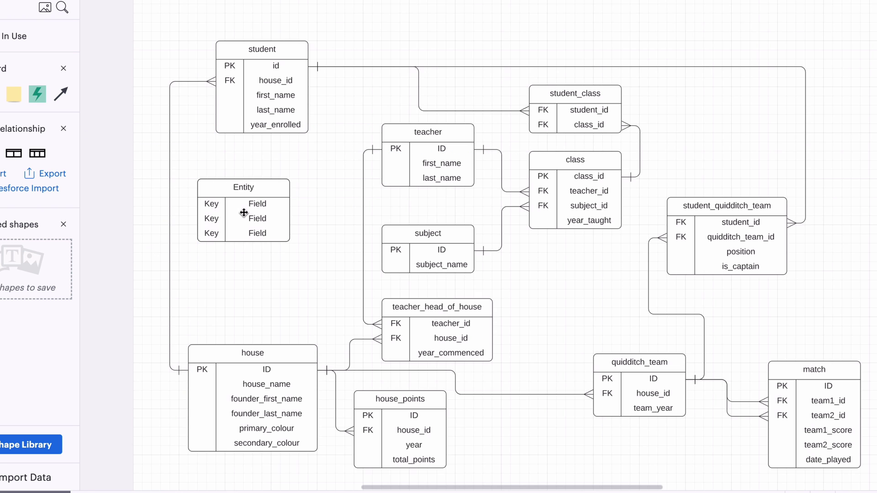
{"action": "type", "text": "person"}
{"action": "key", "text": "Tab"}
{"action": "type", "text": "PK"}
{"action": "key", "text": "Tab"}
{"action": "type", "text": "ID"}
- Add key-less first_name, last_name and role rows to the person table
{"action": "key", "text": "Tab"}
{"action": "key", "text": "BackSpace"}
{"action": "key", "text": "Tab"}
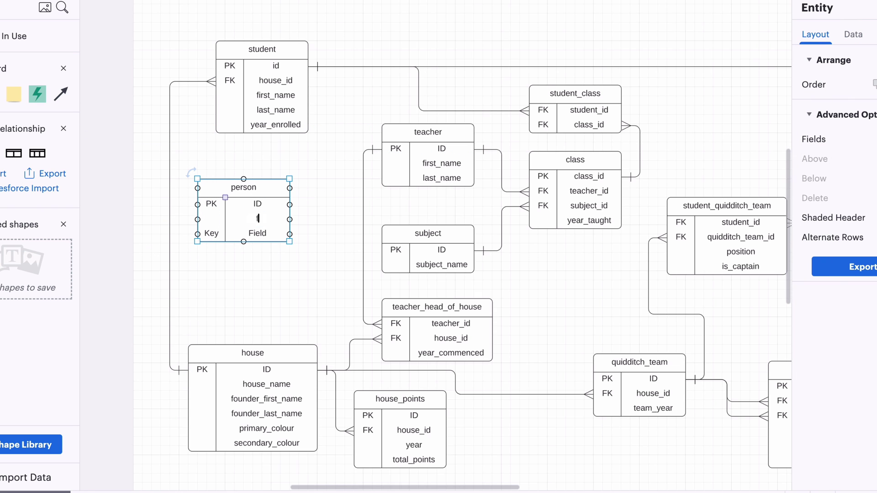
{"action": "type", "text": "first_name"}
{"action": "key", "text": "Tab"}
{"action": "key", "text": "BackSpace"}
{"action": "key", "text": "Tab"}
{"action": "type", "text": "last_name"}
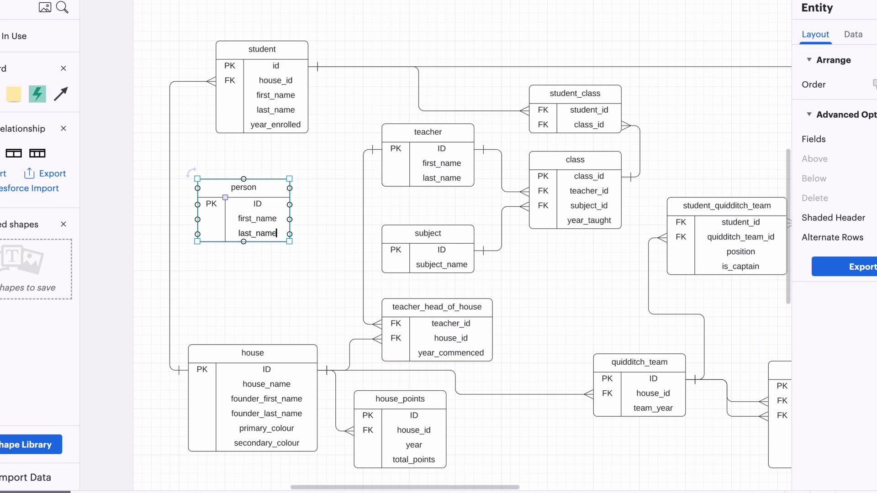
{"action": "key", "text": "Tab"}
{"action": "key", "text": "BackSpace"}
{"action": "key", "text": "Tab"}
{"action": "type", "text": "role"}
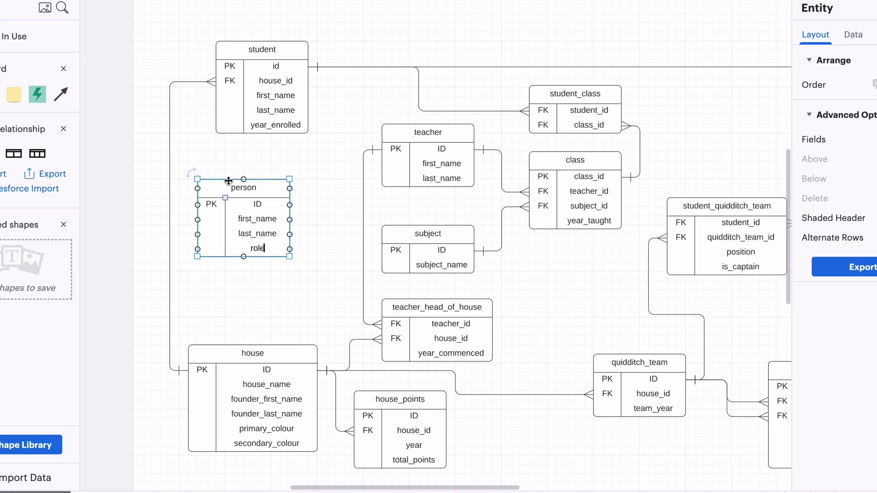
- Delete the person table from the diagram
{"action": "key", "text": "Escape"}
{"action": "key", "text": "Delete"}
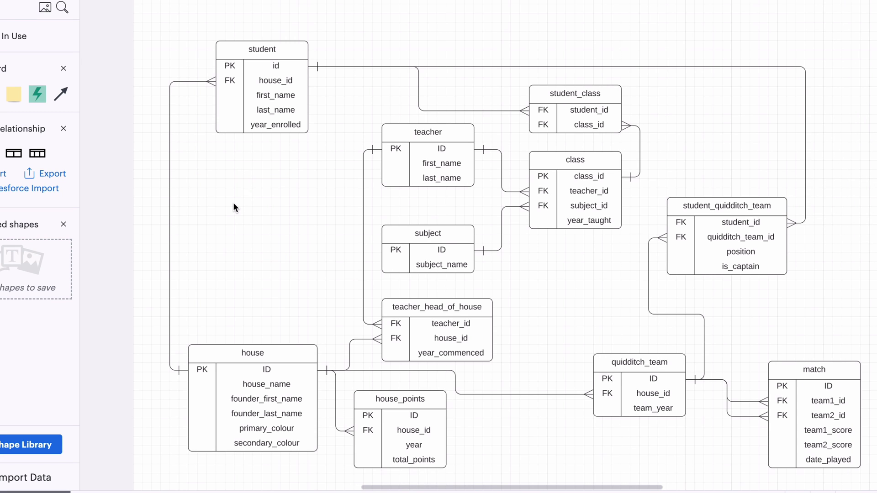